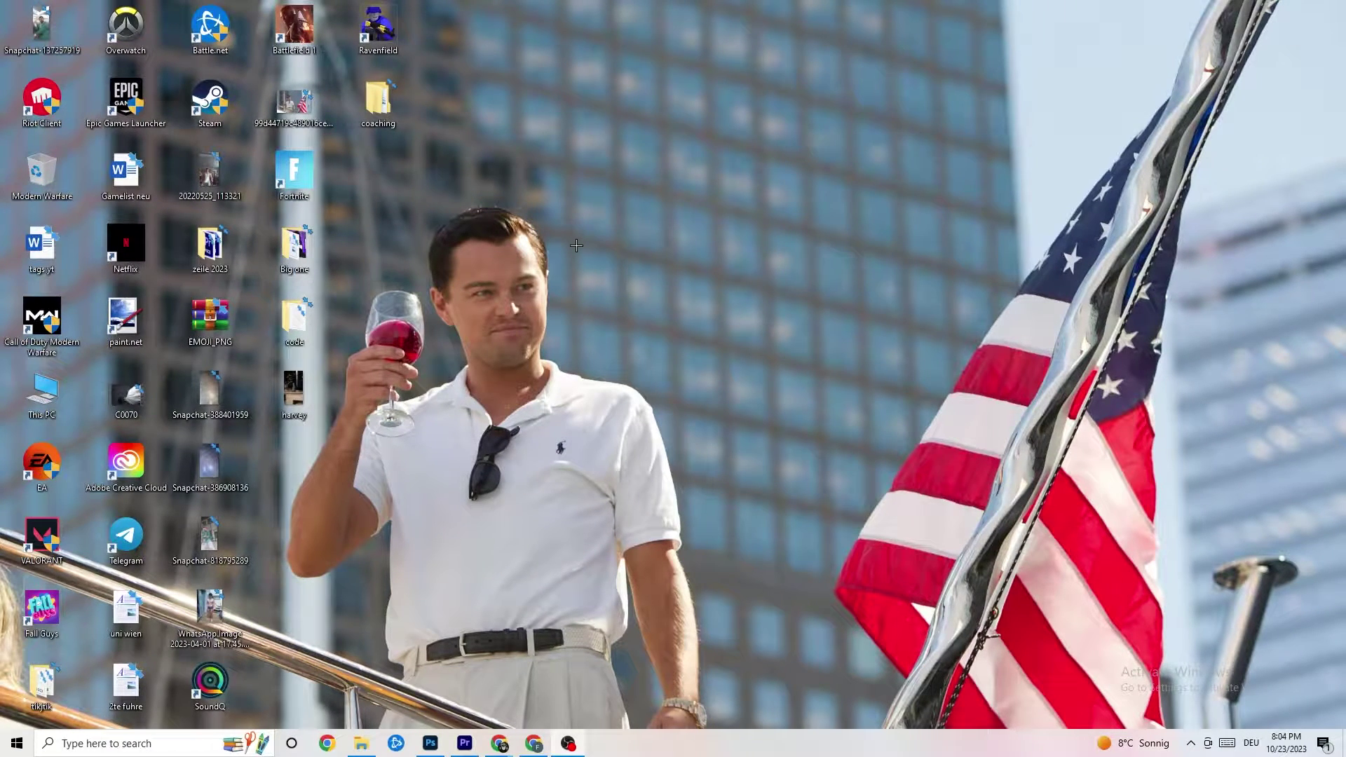
Step: Move the Steam shortcut out of the icon columns to the free middle area of the desktop
{"action": "left_click_drag", "start_coordinate": [187, 126], "coordinate": [667, 263]}
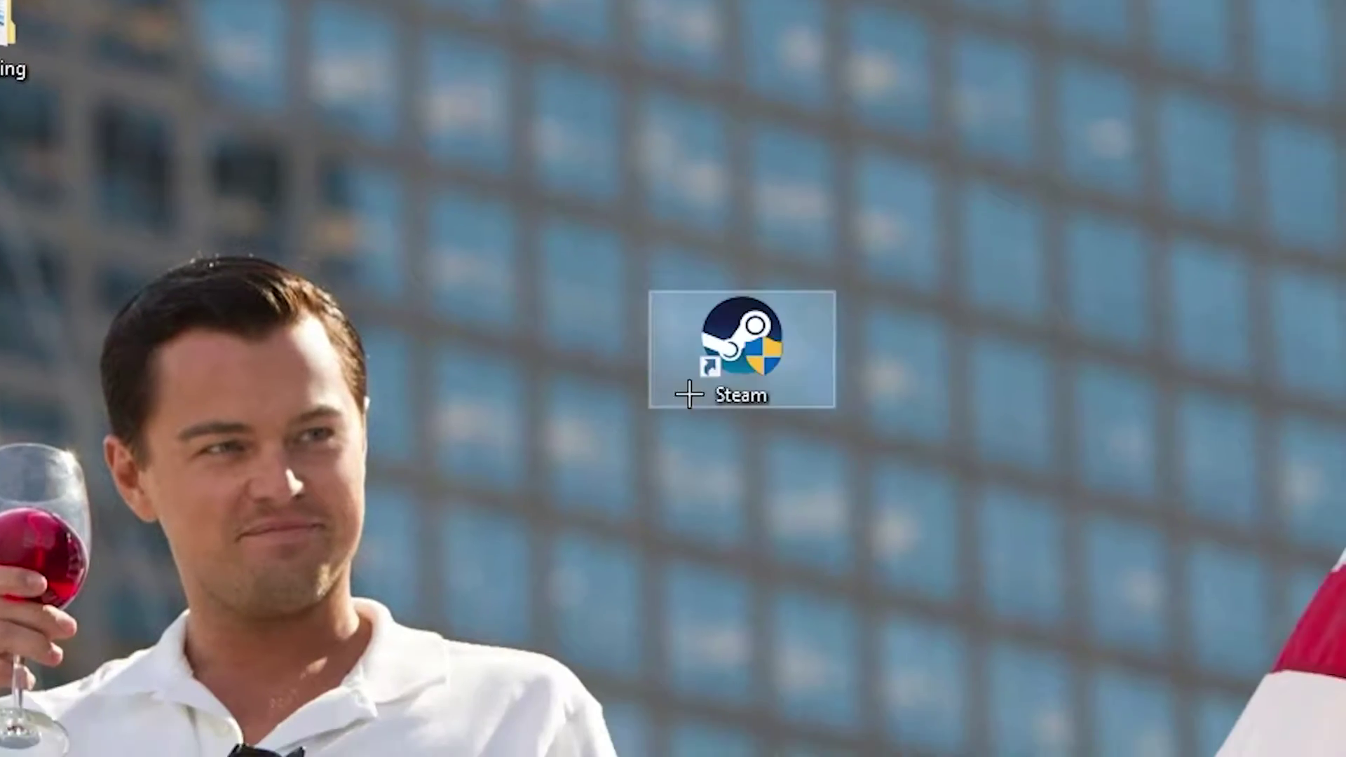
{"action": "left_click_drag", "start_coordinate": [742, 344], "coordinate": [535, 396]}
{"action": "left_click_drag", "start_coordinate": [365, 377], "coordinate": [501, 158]}
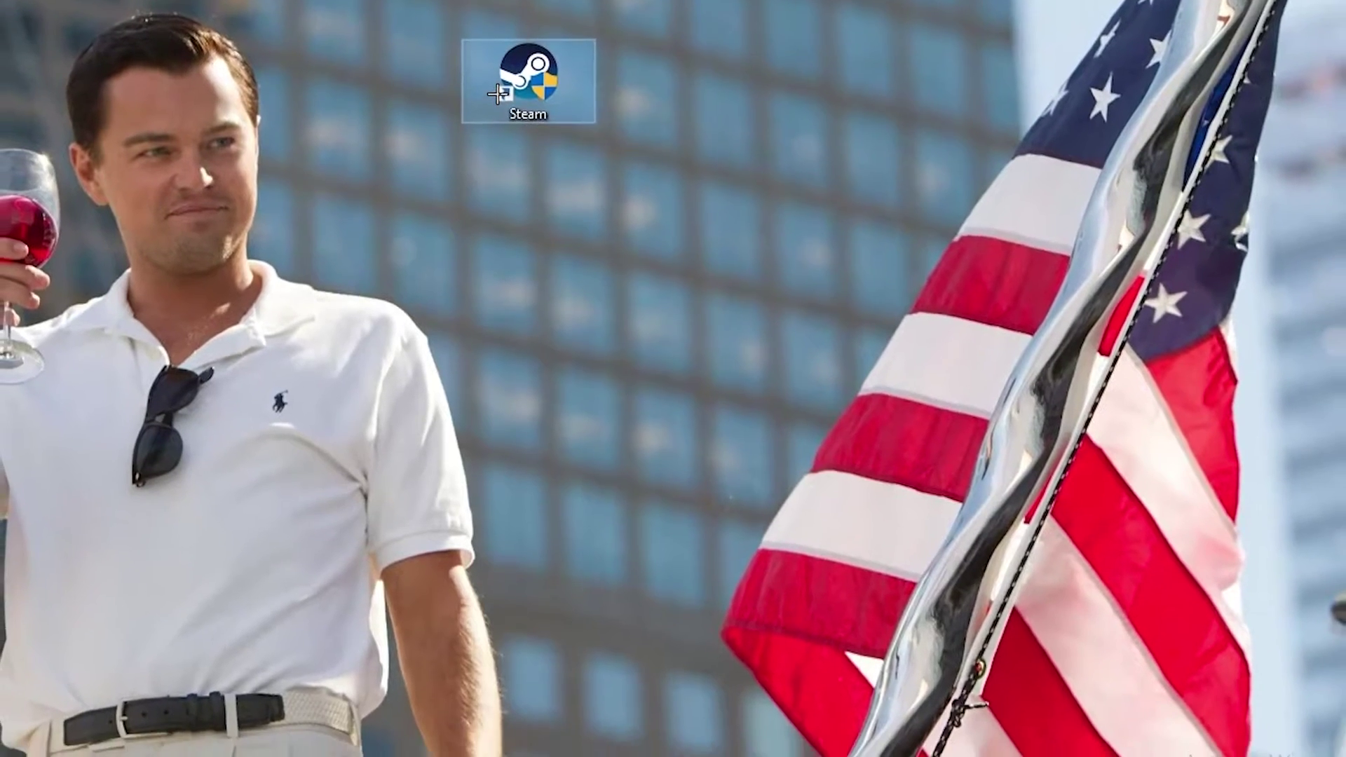
{"action": "right_click", "coordinate": [499, 149]}
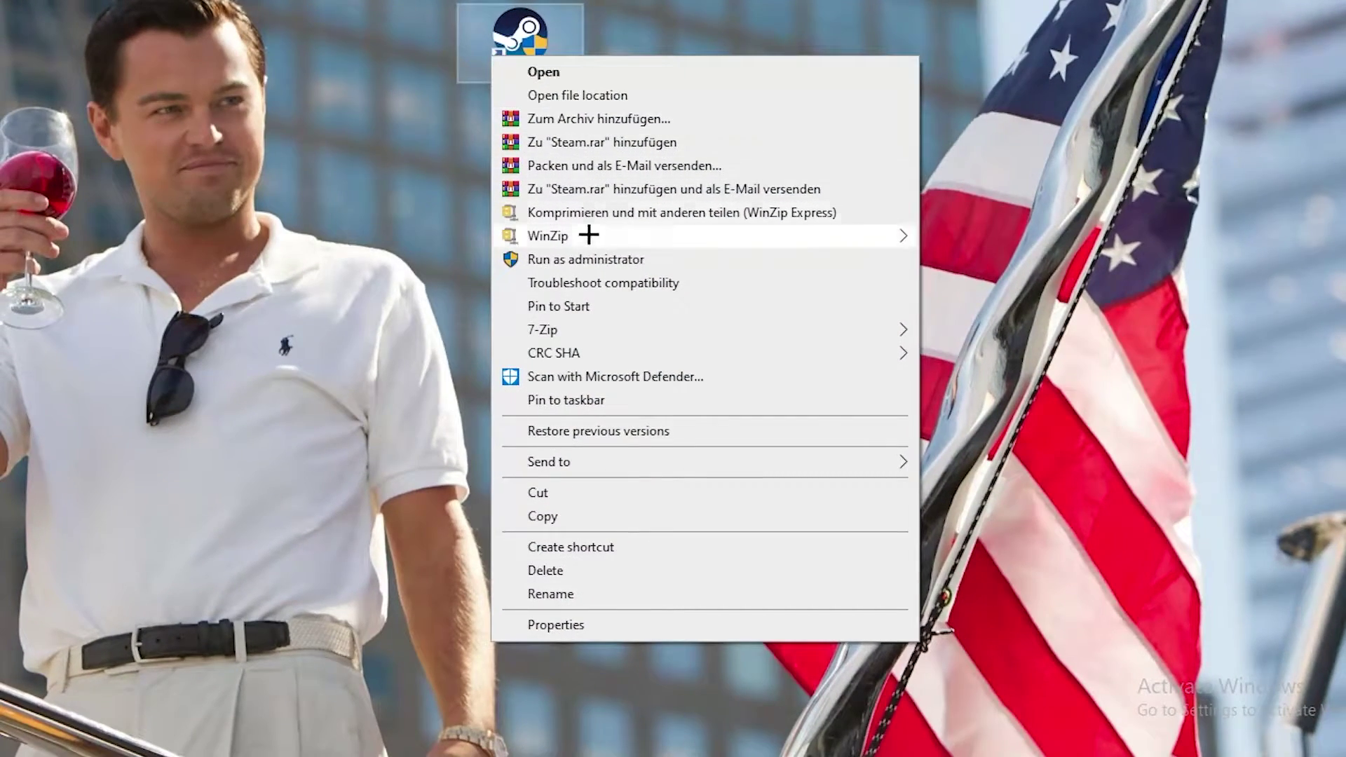
{"action": "left_click", "coordinate": [391, 181]}
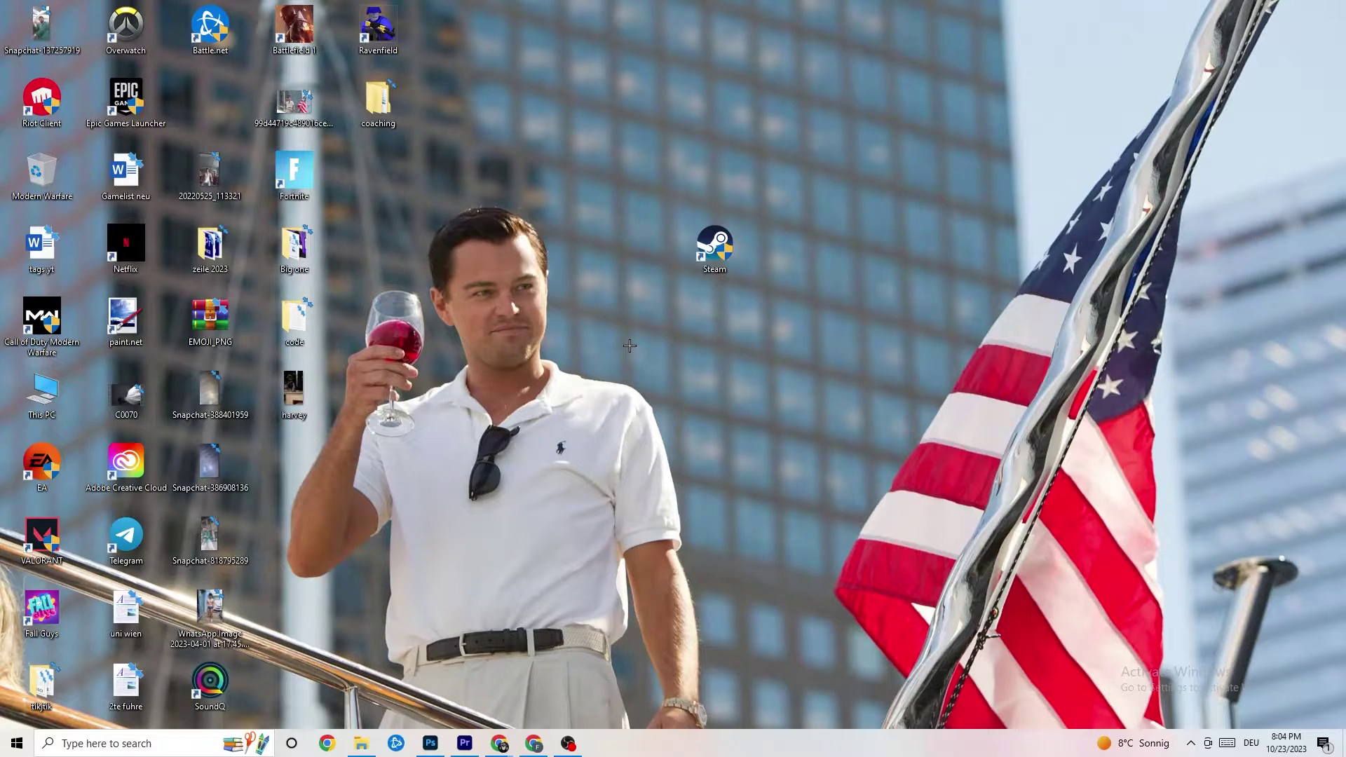
{"action": "left_click_drag", "start_coordinate": [709, 265], "coordinate": [617, 267]}
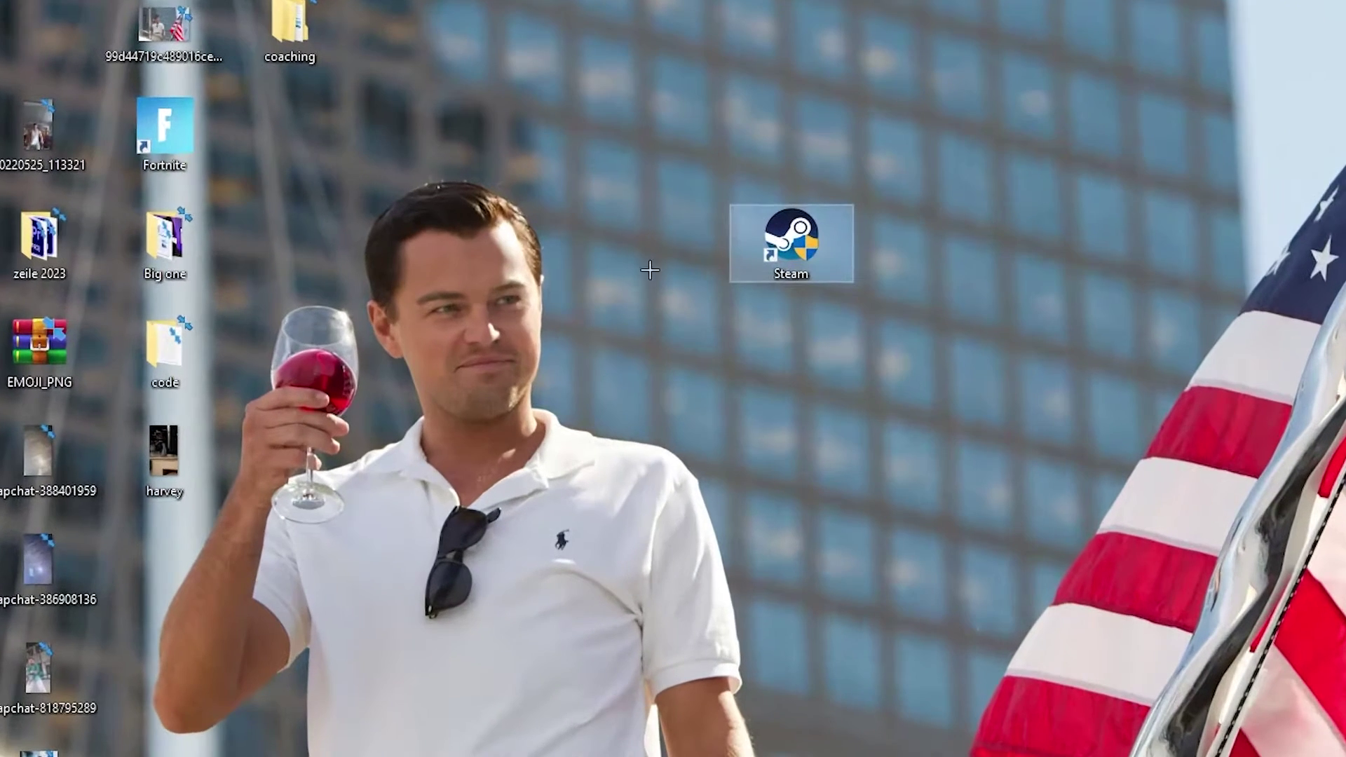
{"action": "left_click_drag", "start_coordinate": [763, 231], "coordinate": [671, 337]}
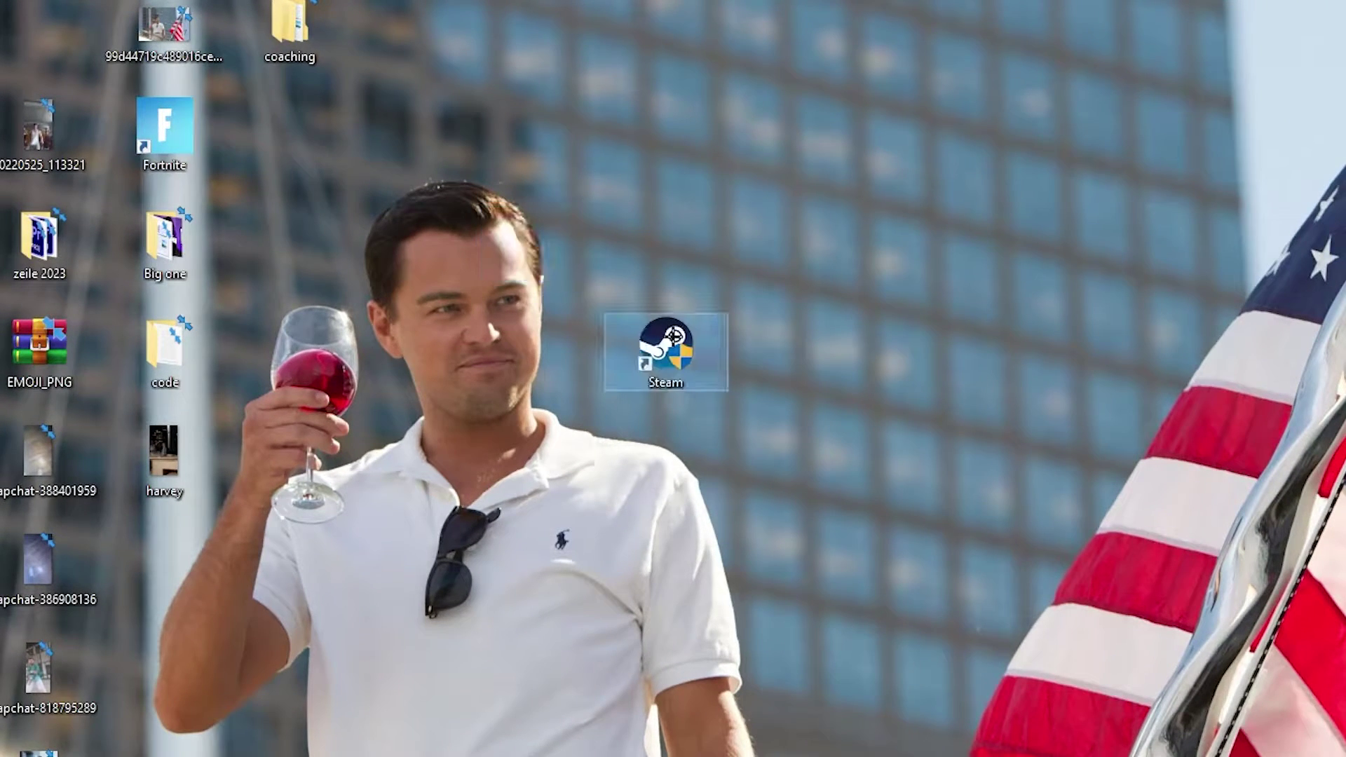
Step: Open the compatibility settings in the Steam shortcut's properties, examine the compatibility mode options and accept the dialog
{"action": "right_click", "coordinate": [672, 358]}
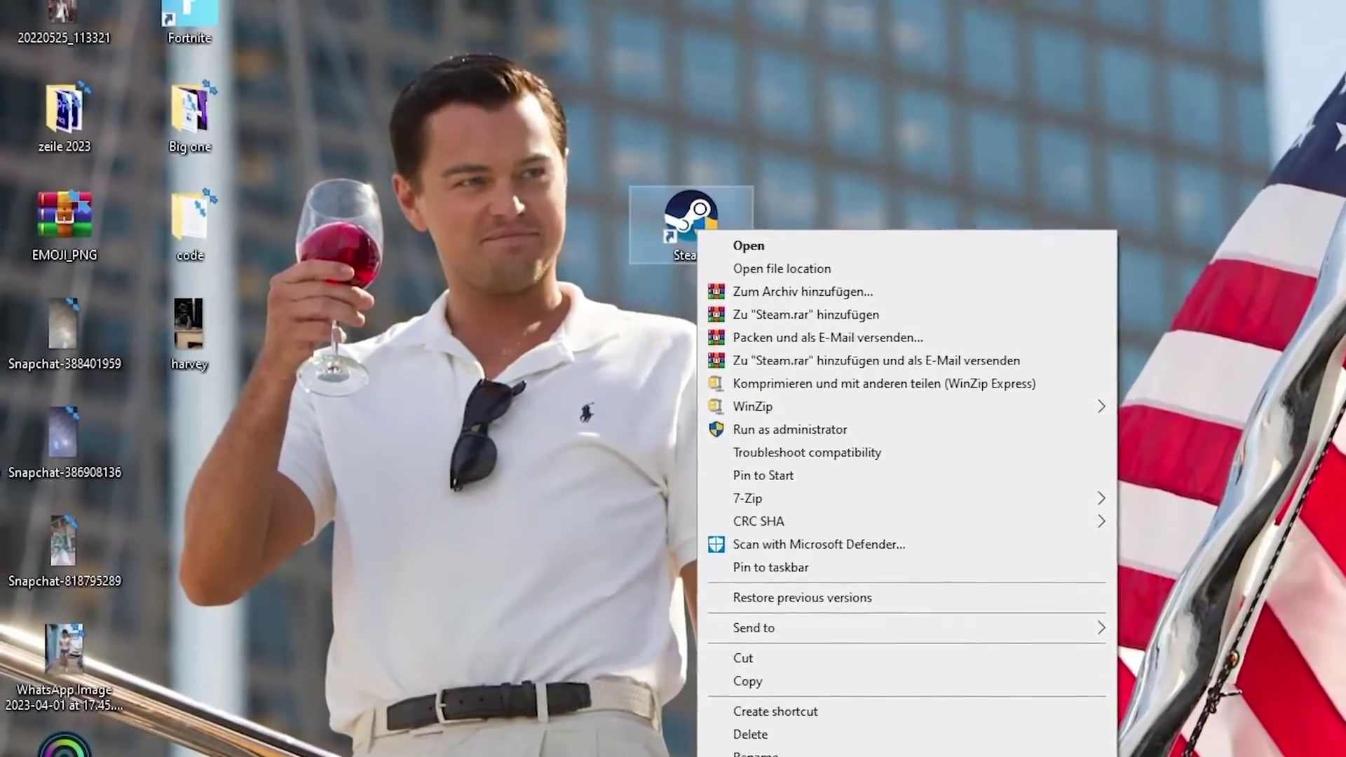
{"action": "left_click", "coordinate": [771, 749]}
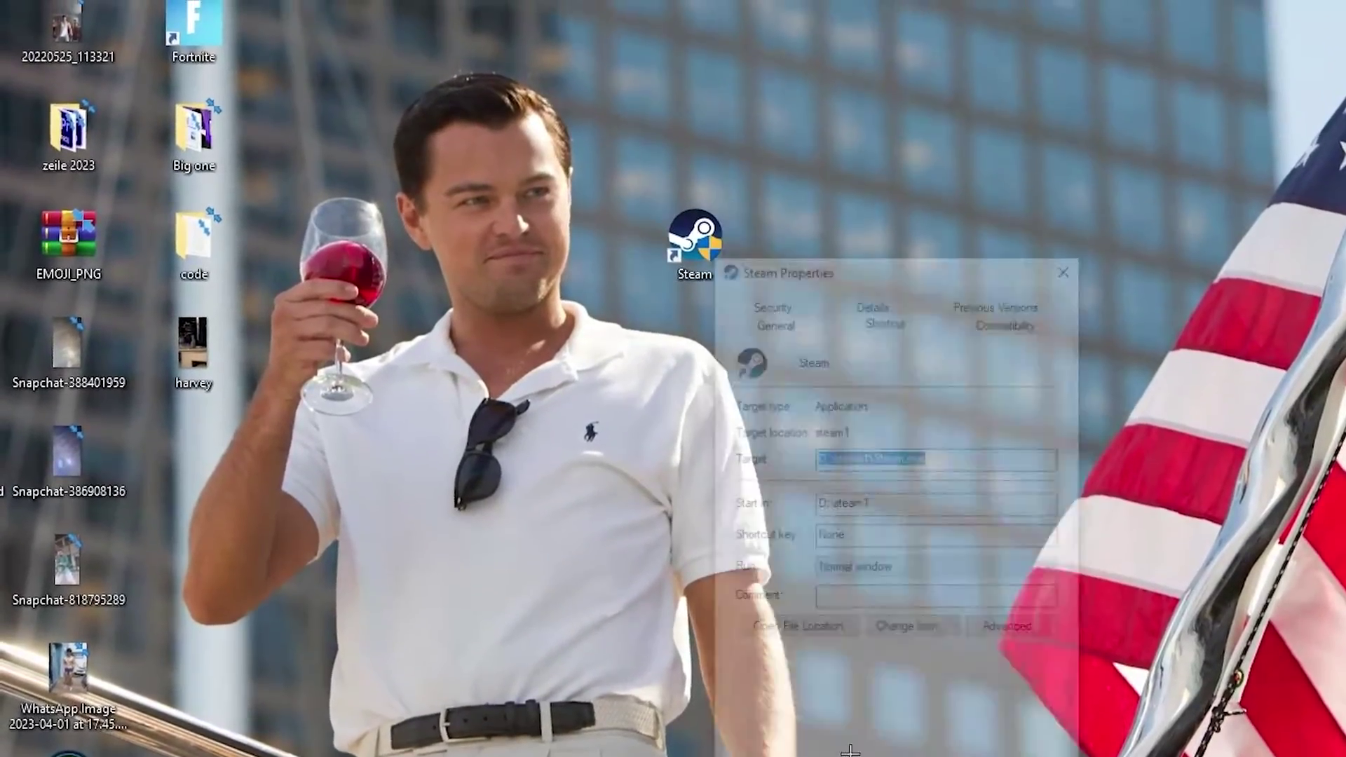
{"action": "left_click_drag", "start_coordinate": [859, 283], "coordinate": [700, 64]}
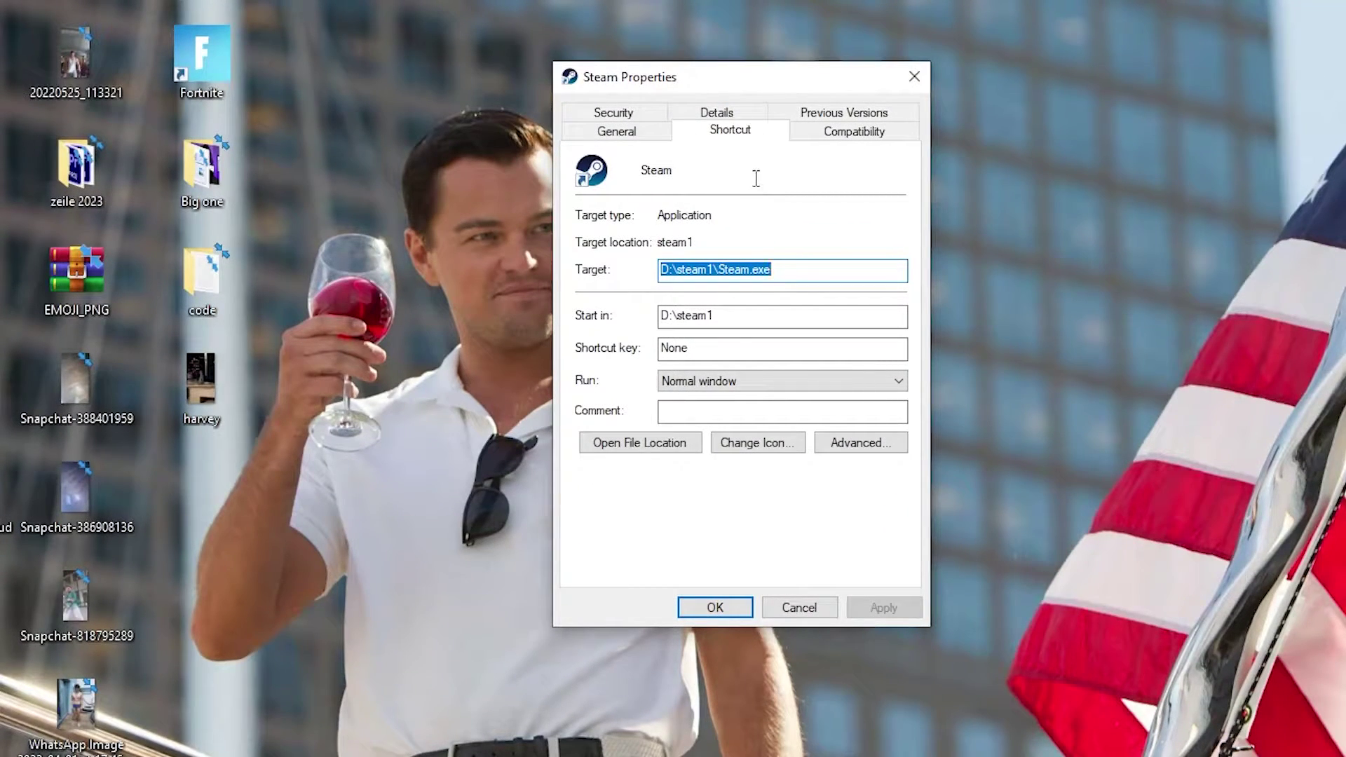
{"action": "left_click", "coordinate": [845, 130]}
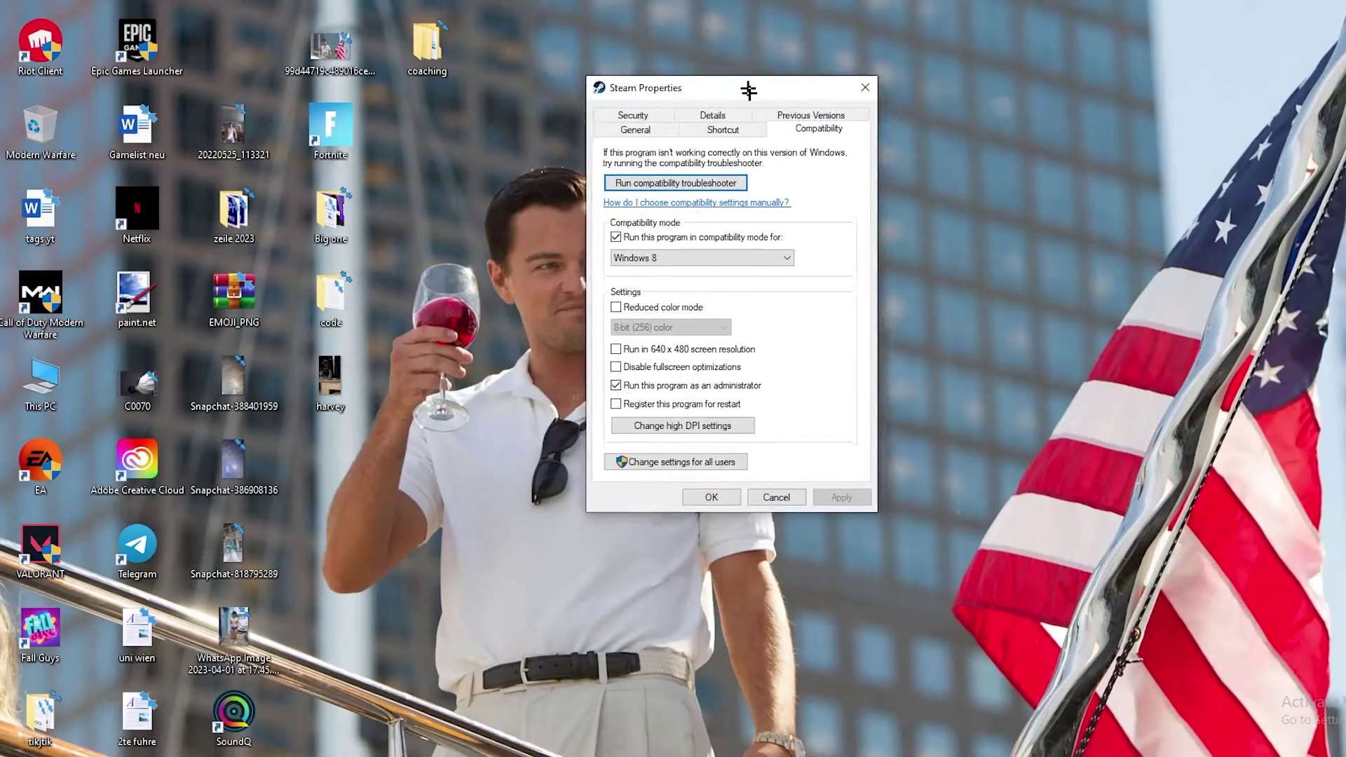
{"action": "left_click_drag", "start_coordinate": [749, 90], "coordinate": [731, 40]}
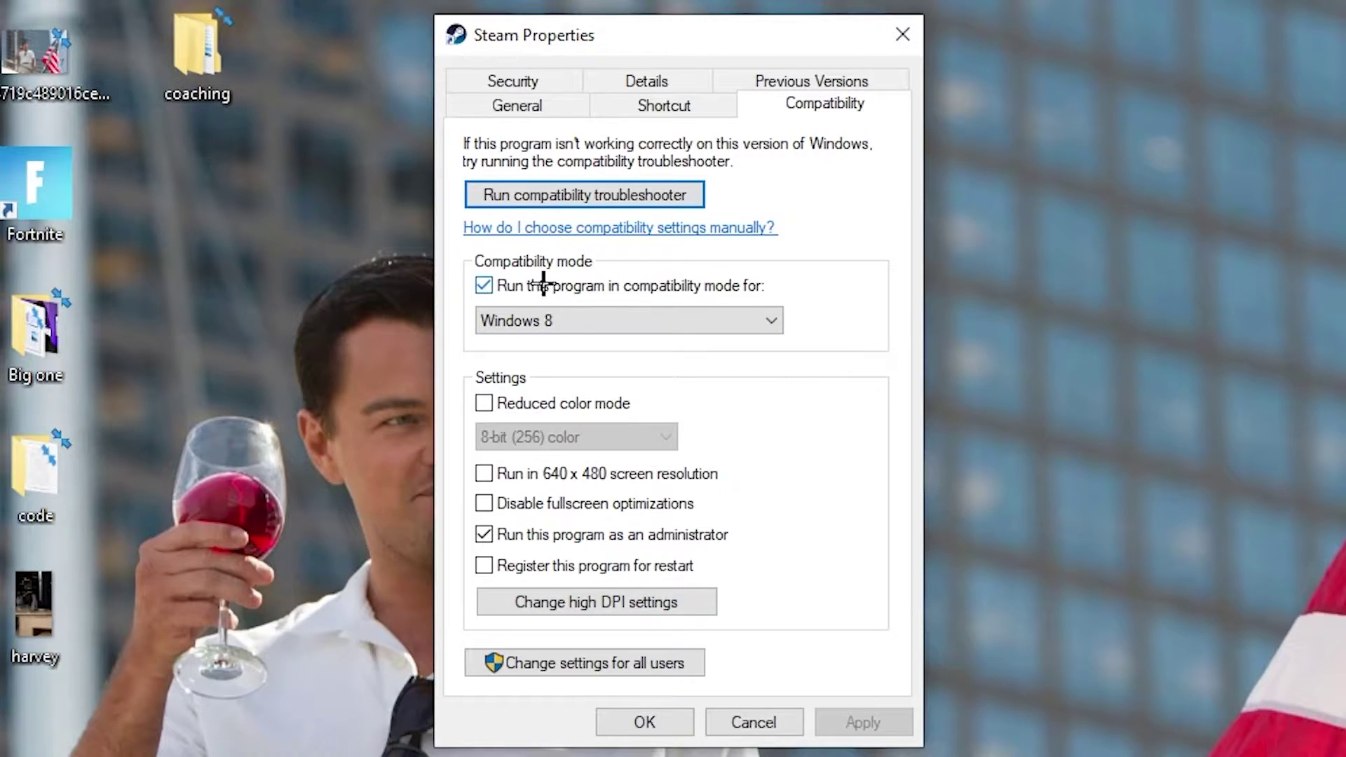
{"action": "left_click", "coordinate": [753, 312]}
{"action": "left_click", "coordinate": [817, 296]}
{"action": "left_click", "coordinate": [648, 720]}
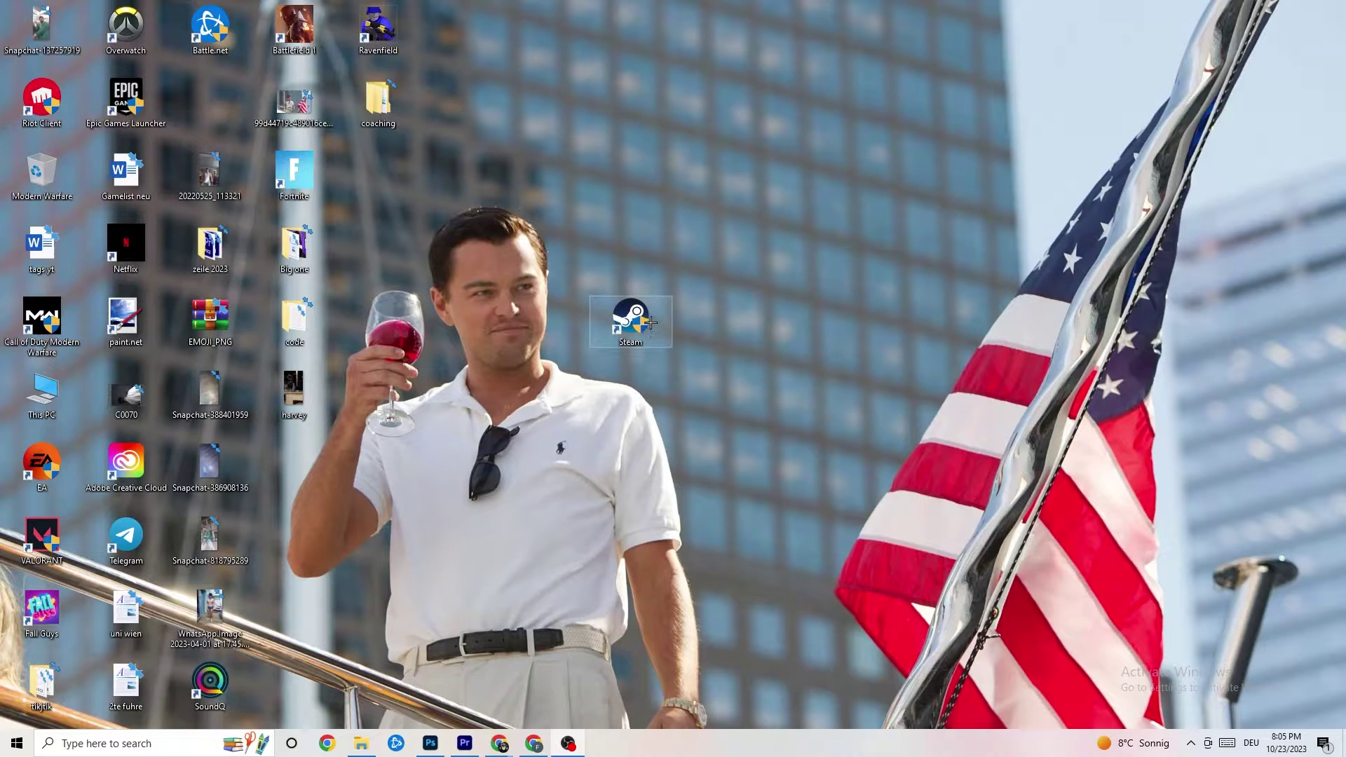
{"action": "left_click_drag", "start_coordinate": [650, 322], "coordinate": [649, 183]}
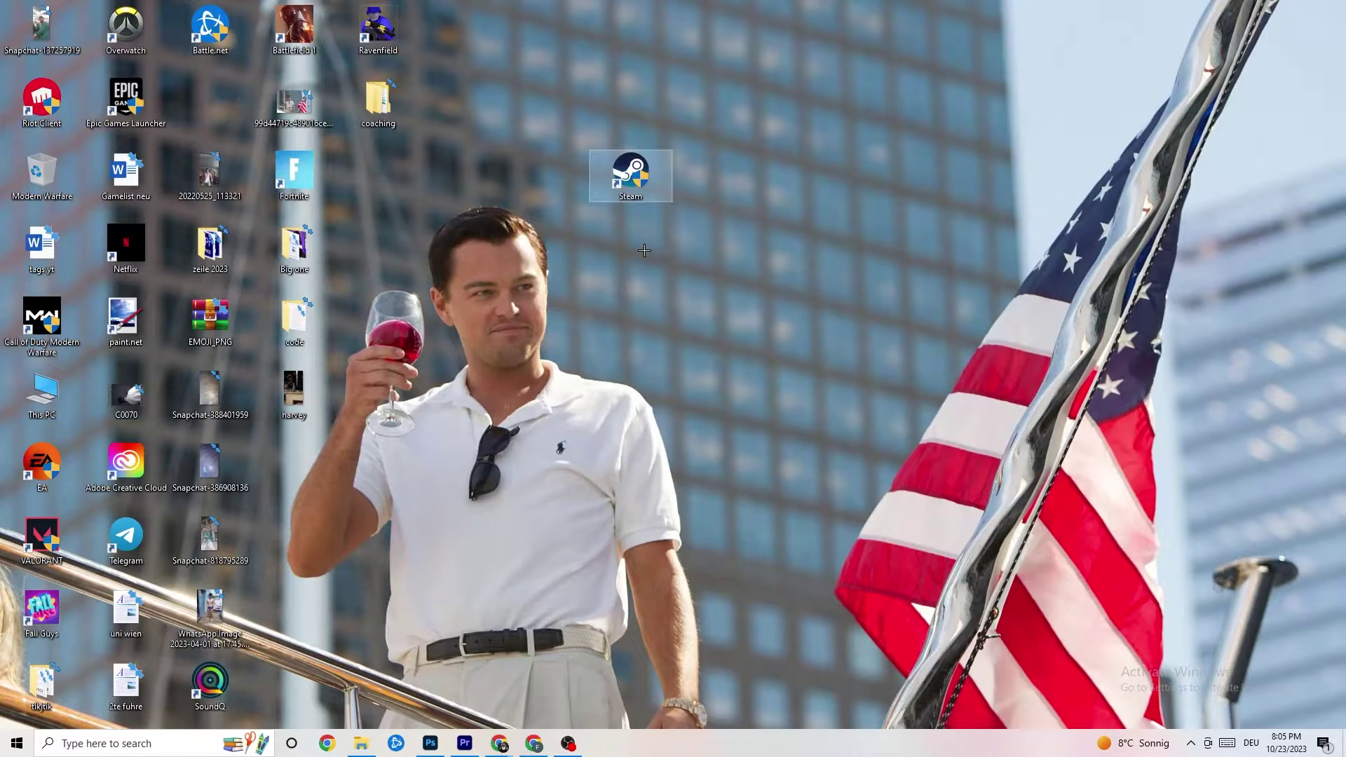
{"action": "left_click_drag", "start_coordinate": [620, 179], "coordinate": [547, 246]}
{"action": "left_click", "coordinate": [633, 167]}
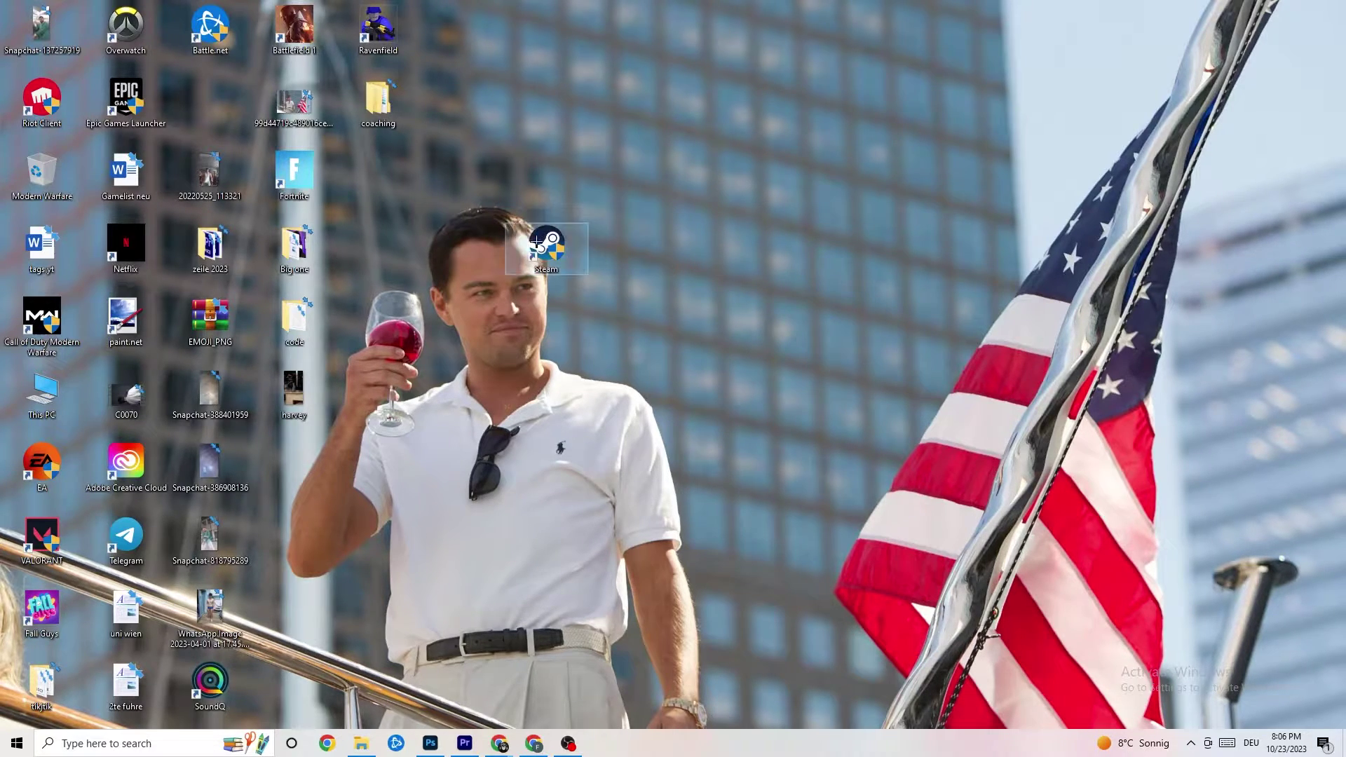
{"action": "left_click_drag", "start_coordinate": [630, 243], "coordinate": [547, 246]}
{"action": "left_click", "coordinate": [584, 192]}
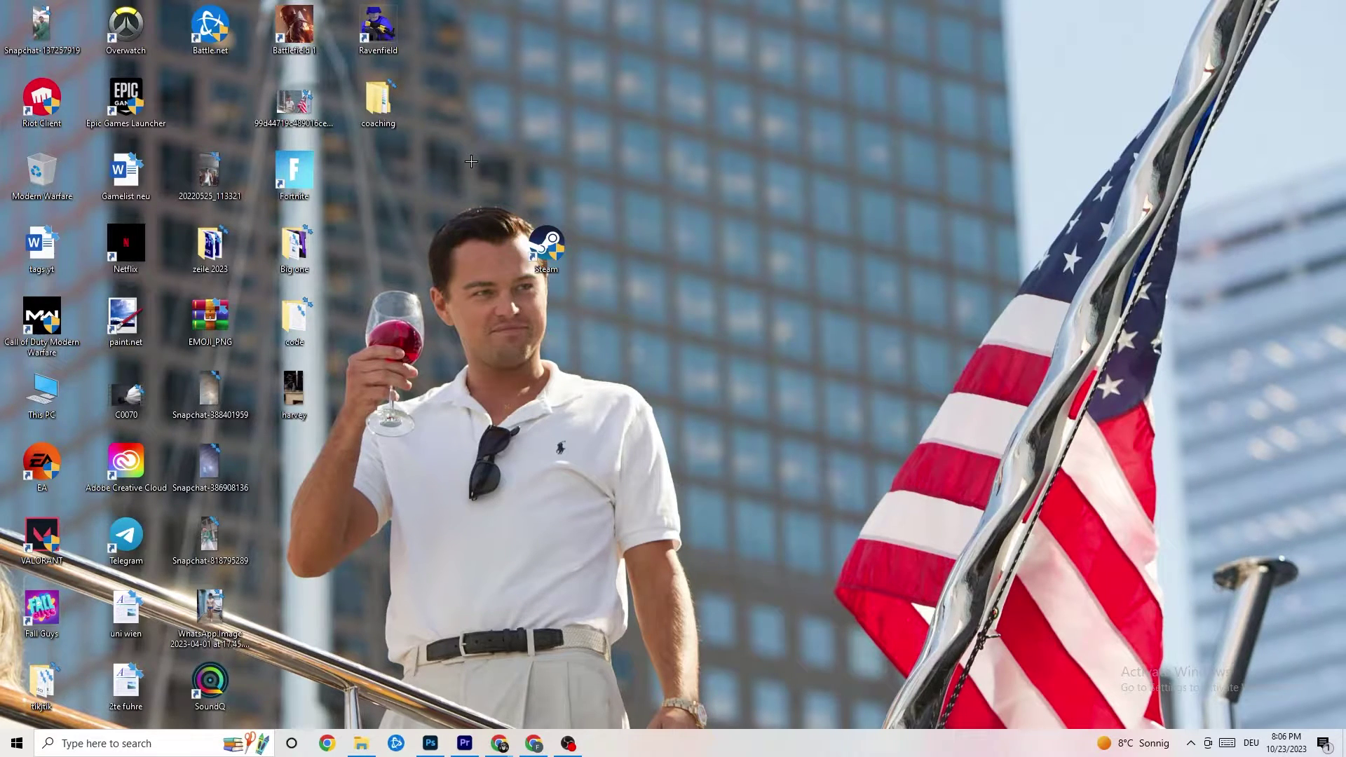
{"action": "left_click_drag", "start_coordinate": [546, 243], "coordinate": [572, 265]}
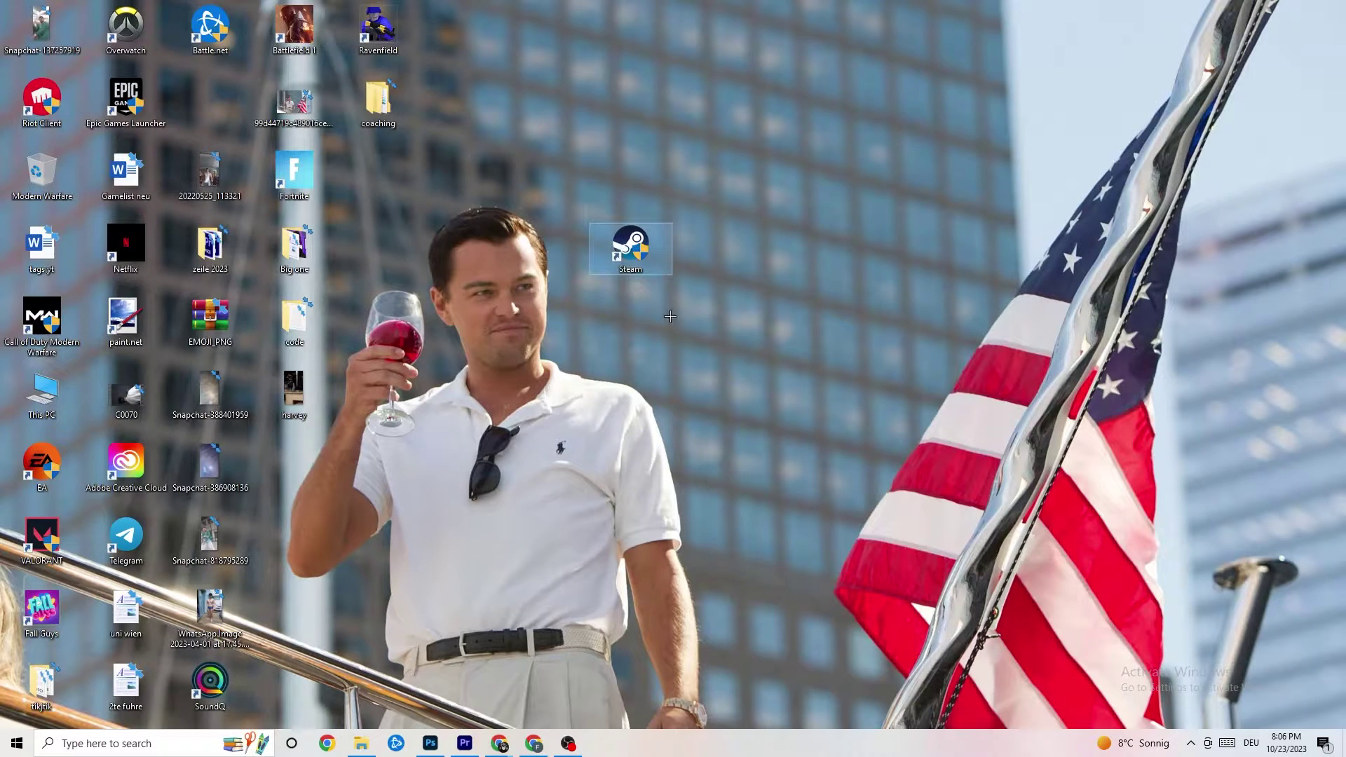
Step: Reopen the Steam shortcut's properties, view its compatibility settings and close the dialog
{"action": "right_click", "coordinate": [635, 258]}
{"action": "left_click", "coordinate": [701, 632]}
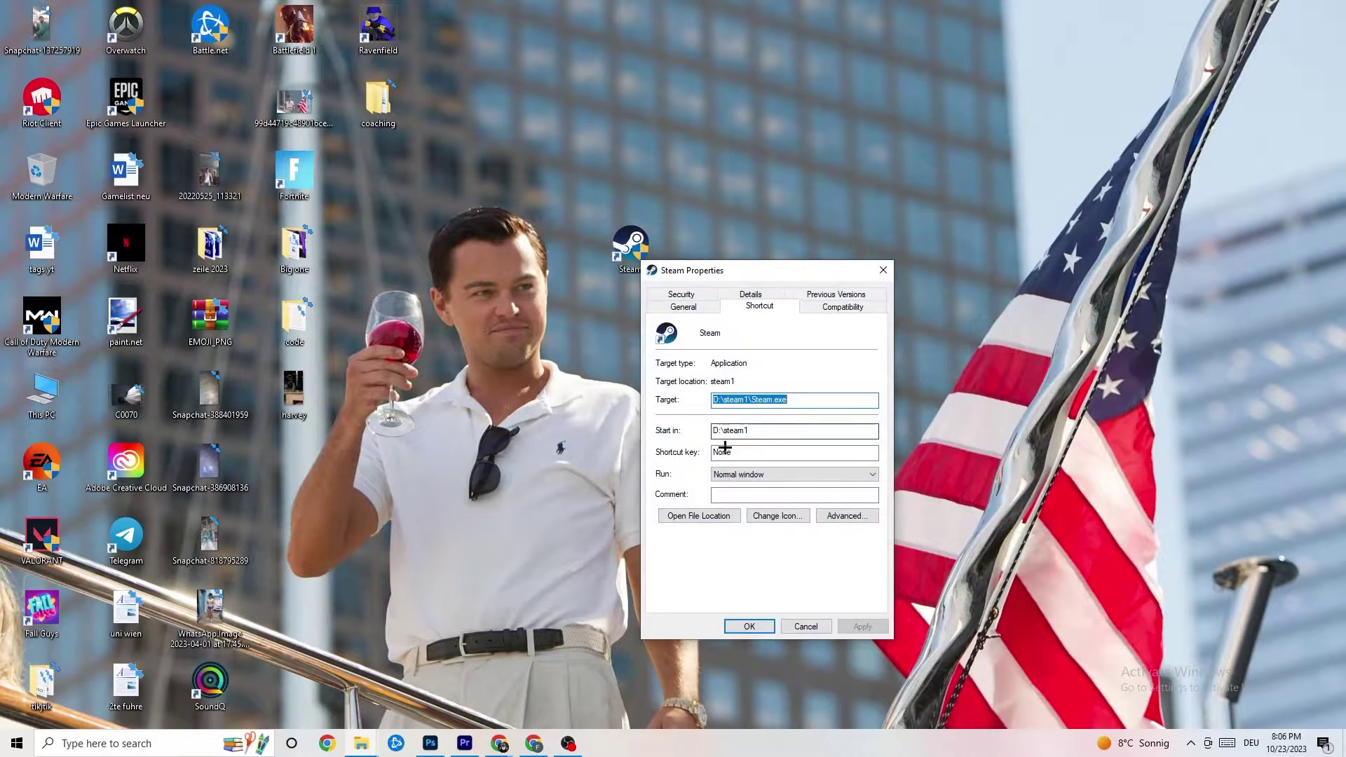
{"action": "left_click", "coordinate": [843, 307]}
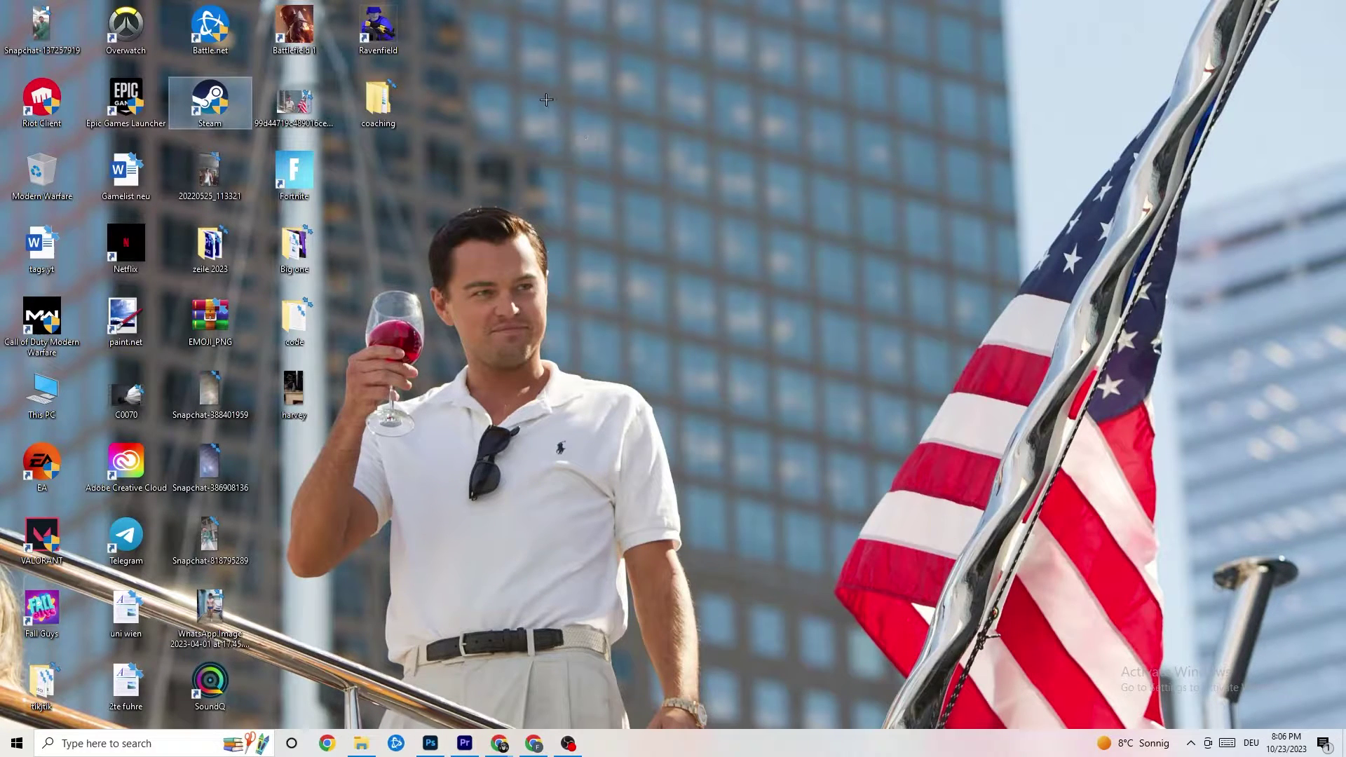
{"action": "left_click", "coordinate": [654, 137]}
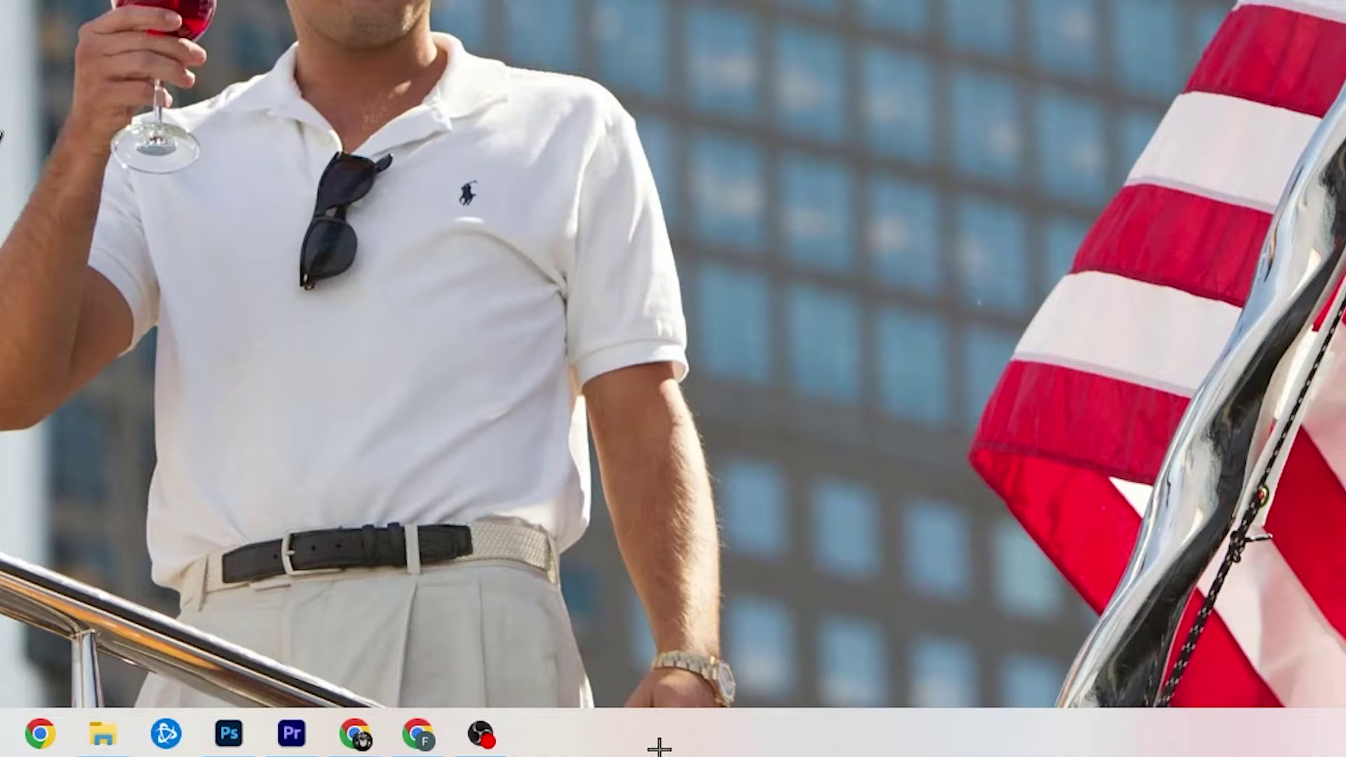
Step: Launch Task Manager and maximize its window
{"action": "right_click", "coordinate": [573, 742]}
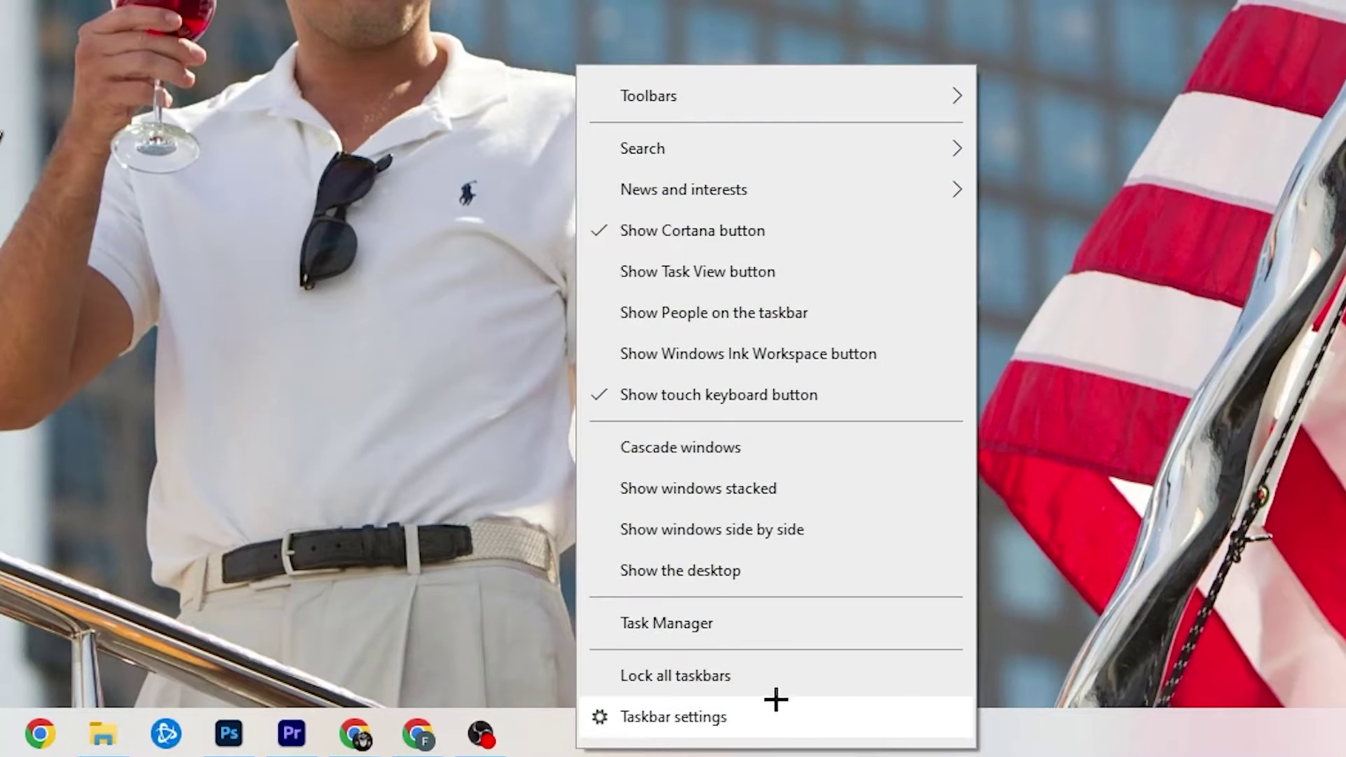
{"action": "left_click", "coordinate": [699, 631]}
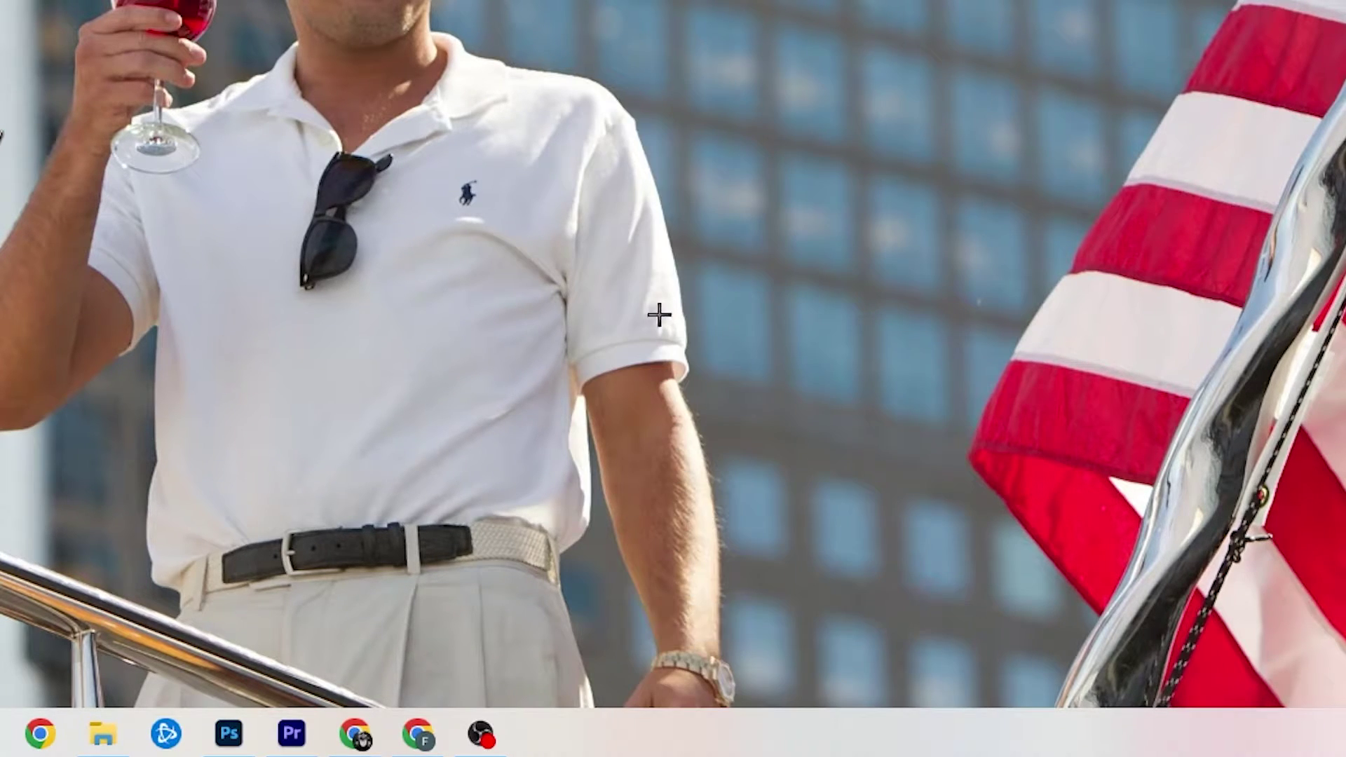
{"action": "double_click", "coordinate": [544, 141]}
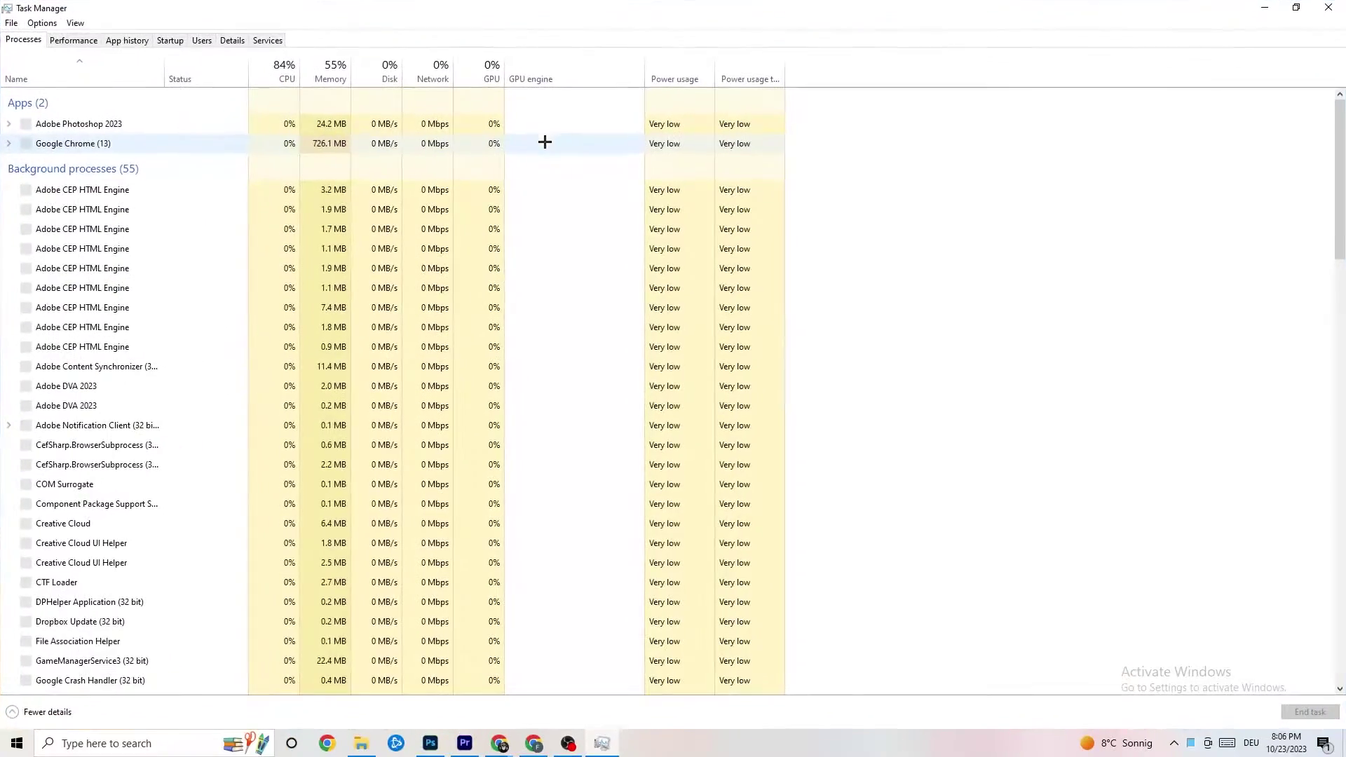
{"action": "left_click_drag", "start_coordinate": [610, 6], "coordinate": [581, 62]}
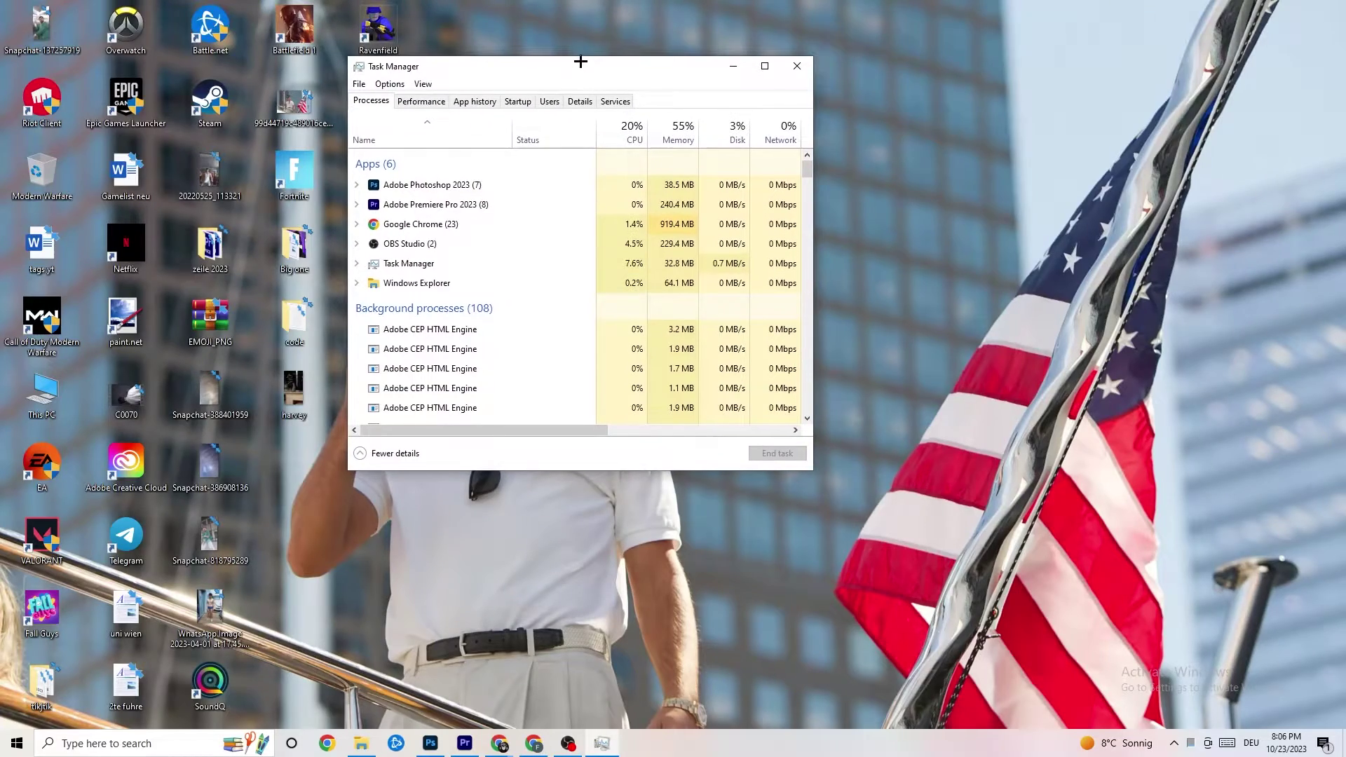
{"action": "left_click", "coordinate": [765, 66]}
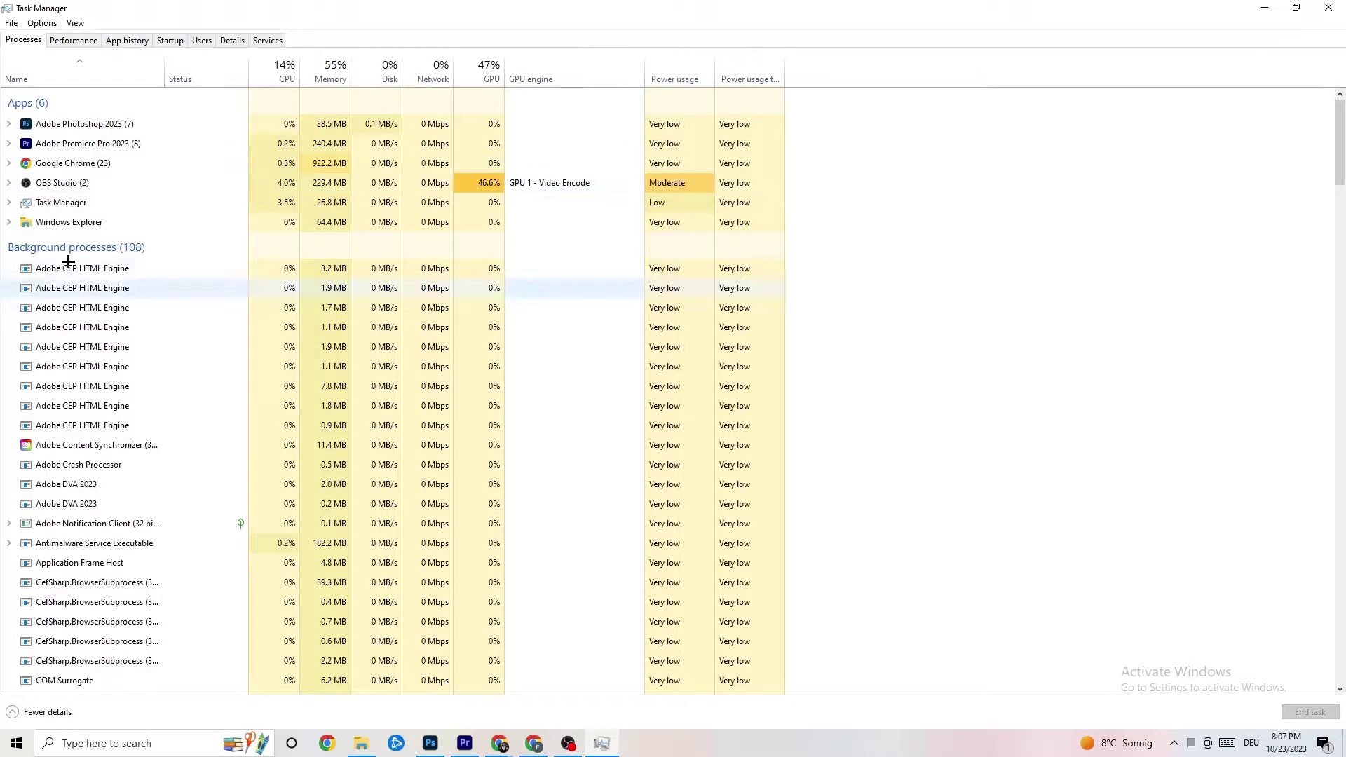
Step: Look through the running processes and end the Adobe Photoshop 2023 task
{"action": "scroll", "coordinate": [178, 370], "scroll_direction": "down", "scroll_amount": 4}
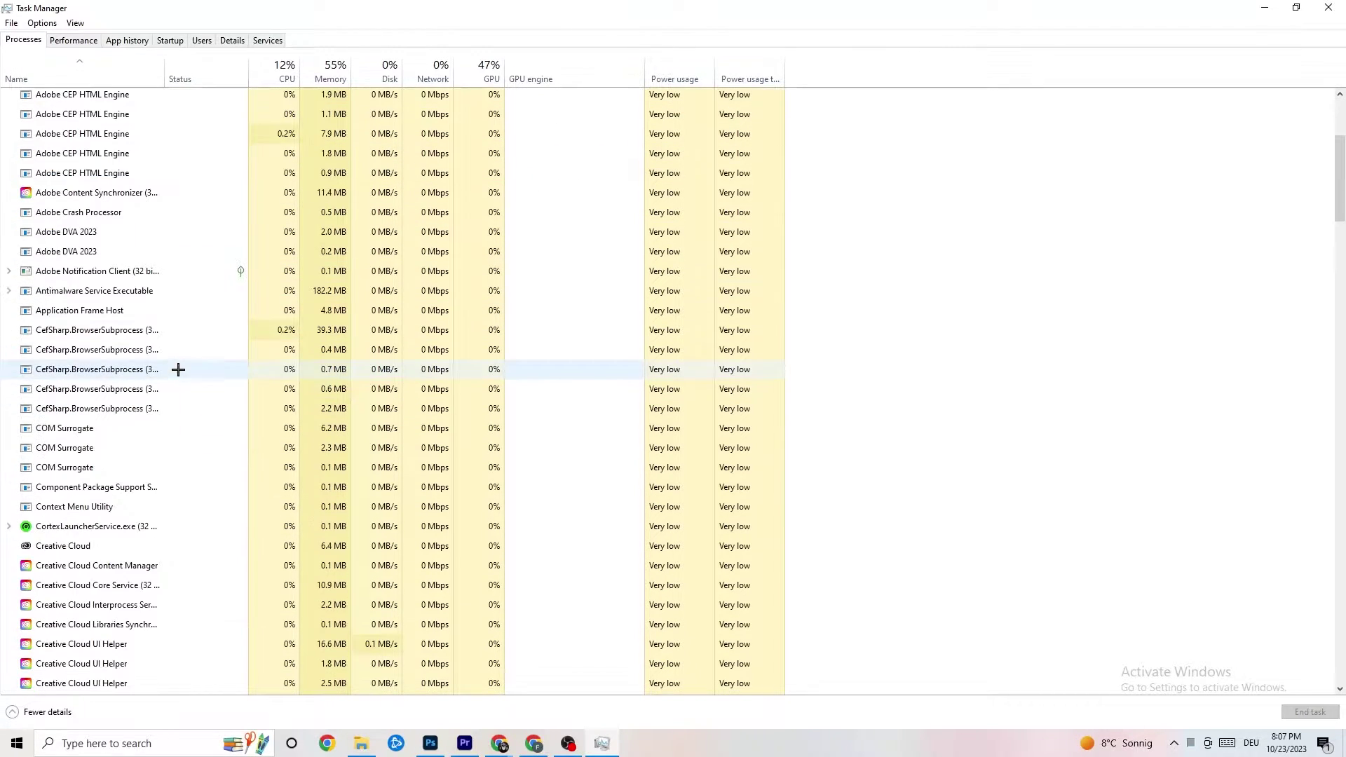
{"action": "scroll", "coordinate": [178, 369], "scroll_direction": "down", "scroll_amount": 12}
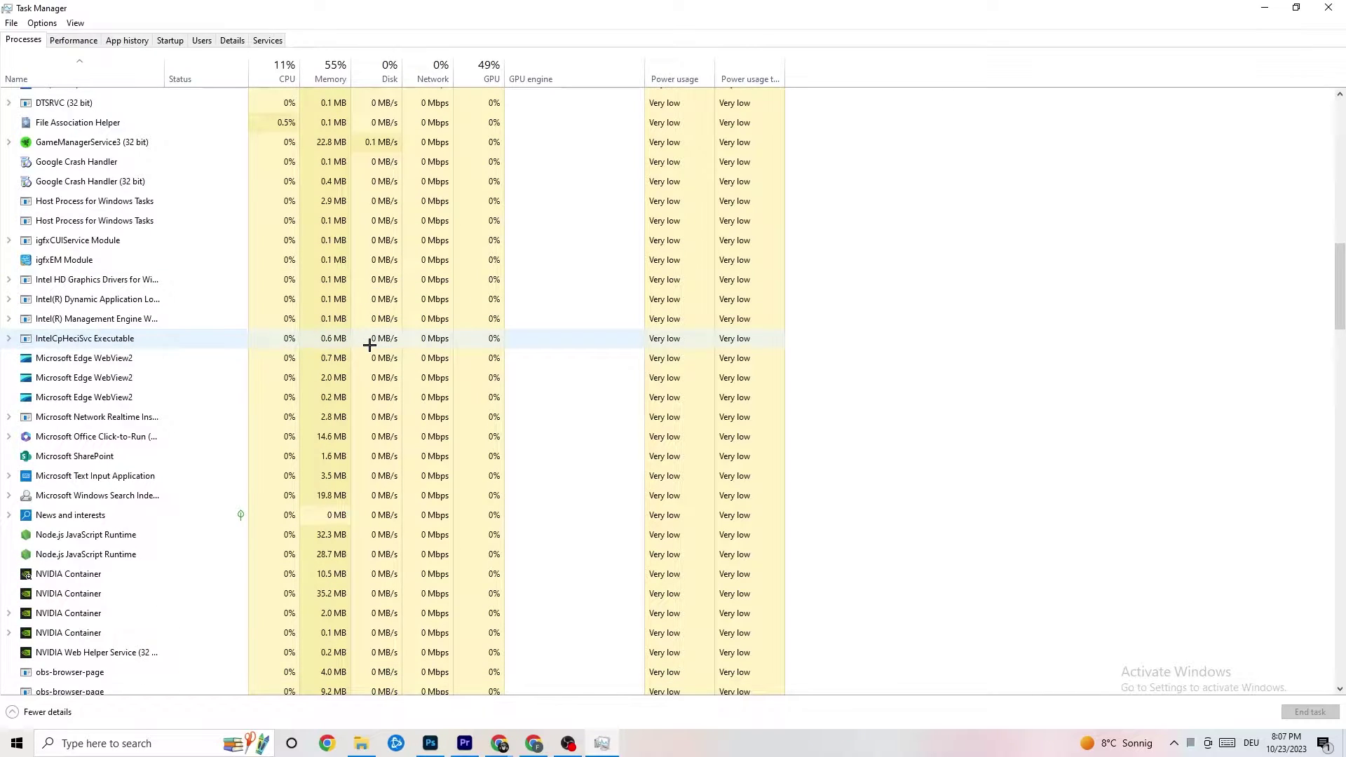
{"action": "scroll", "coordinate": [370, 344], "scroll_direction": "up", "scroll_amount": 16}
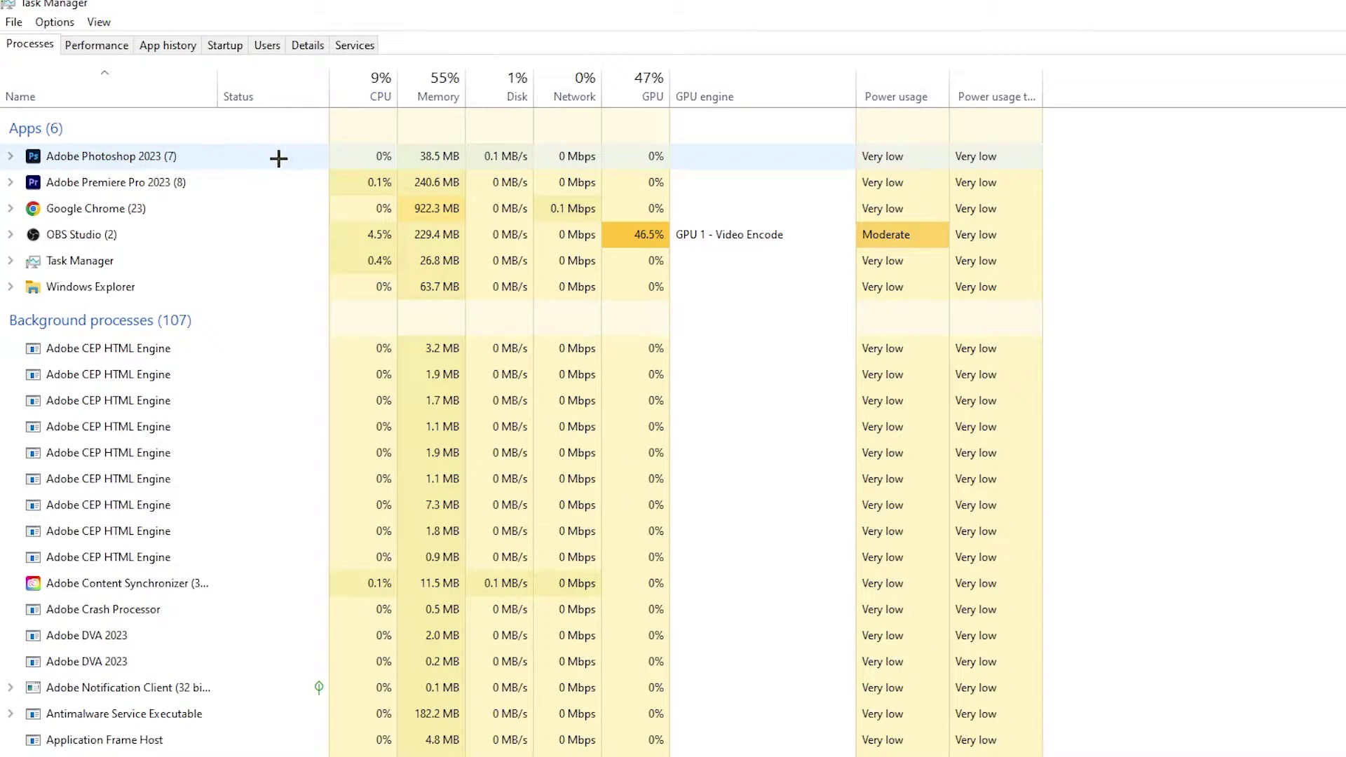
{"action": "right_click", "coordinate": [481, 156]}
{"action": "left_click", "coordinate": [245, 164]}
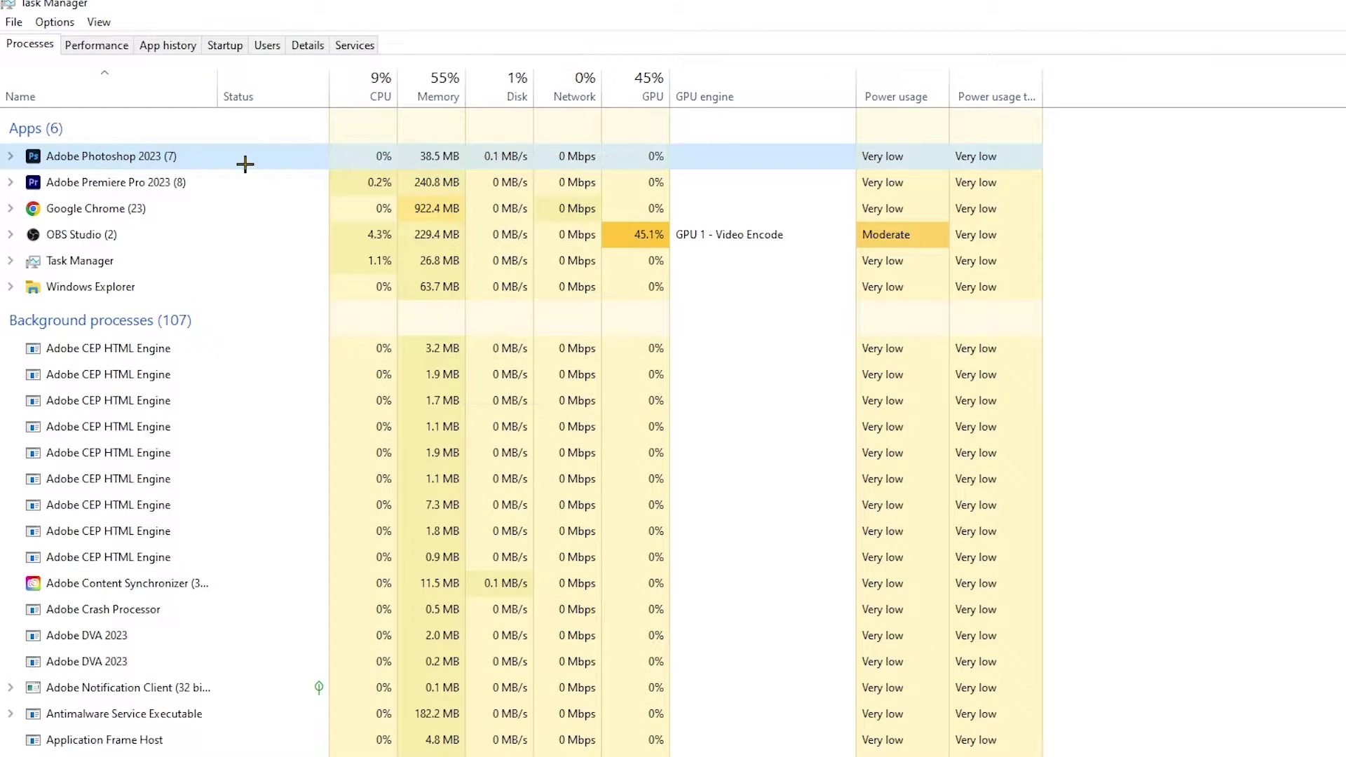
{"action": "right_click", "coordinate": [247, 164]}
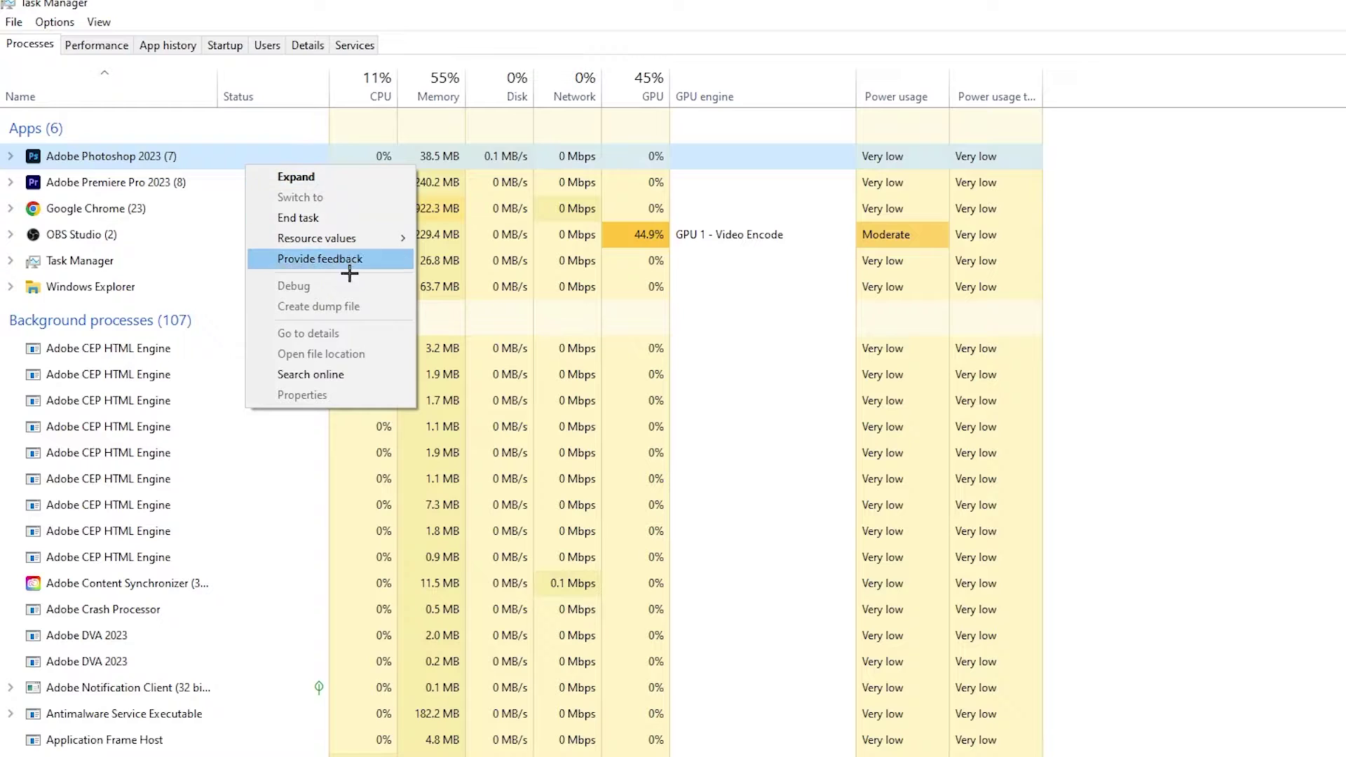
{"action": "left_click", "coordinate": [353, 216]}
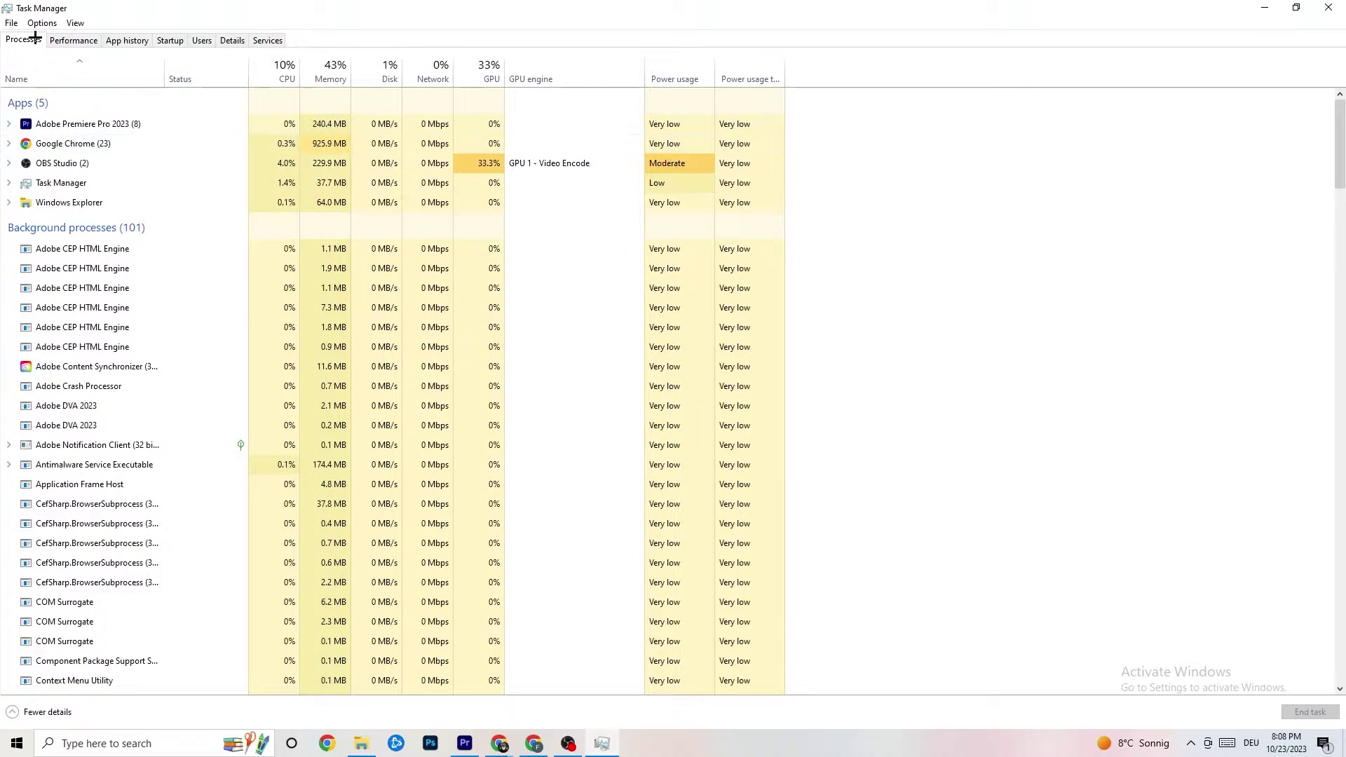
Step: Examine the priority options for the Adobe Premiere Pro process in the detailed process list without changing them
{"action": "left_click", "coordinate": [233, 40]}
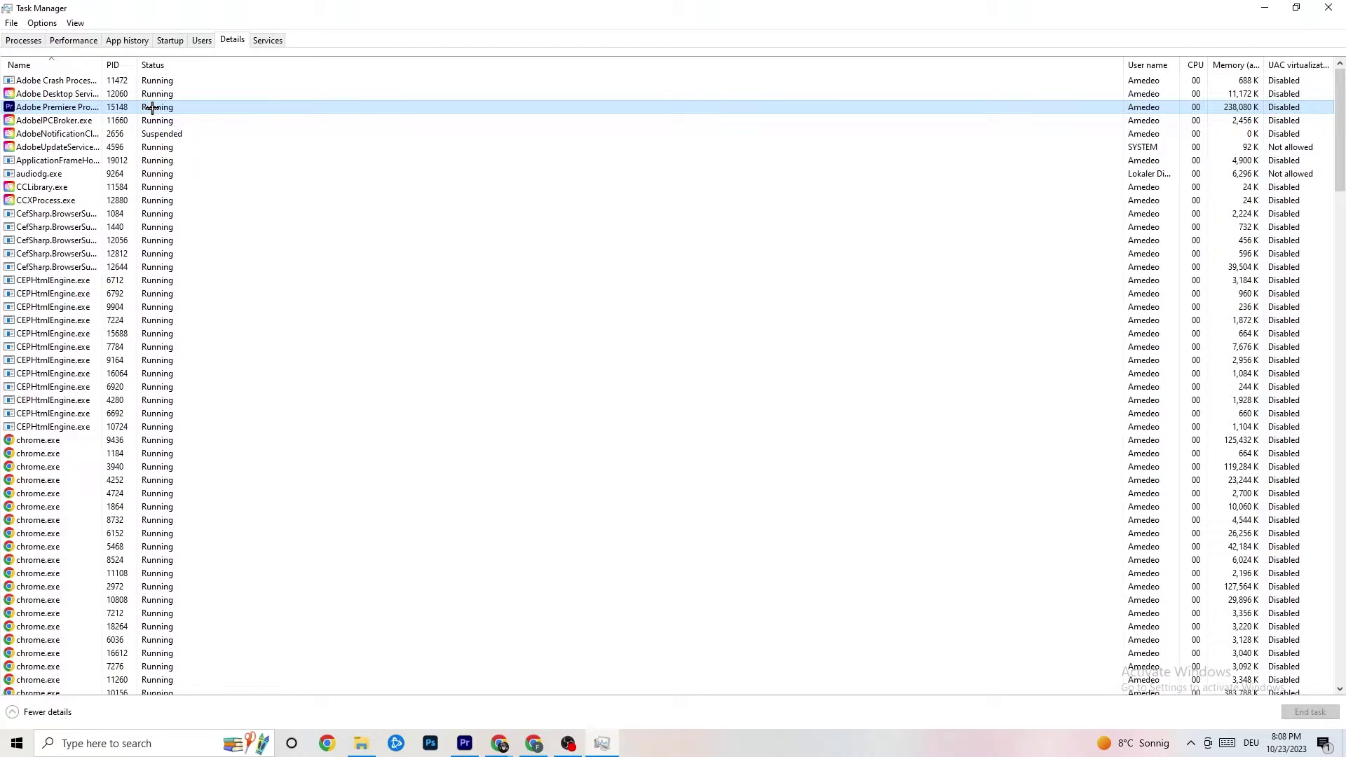
{"action": "right_click", "coordinate": [153, 108]}
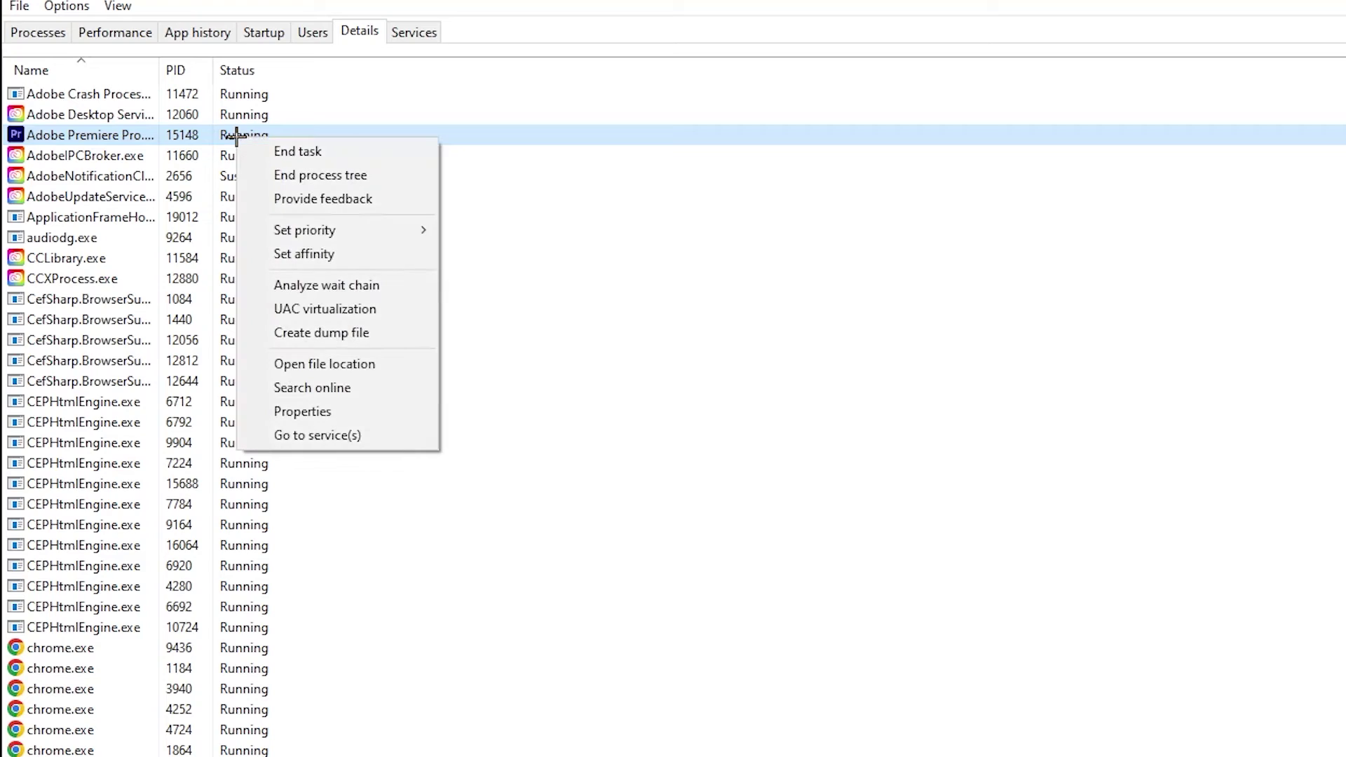
{"action": "mouse_move", "coordinate": [367, 232]}
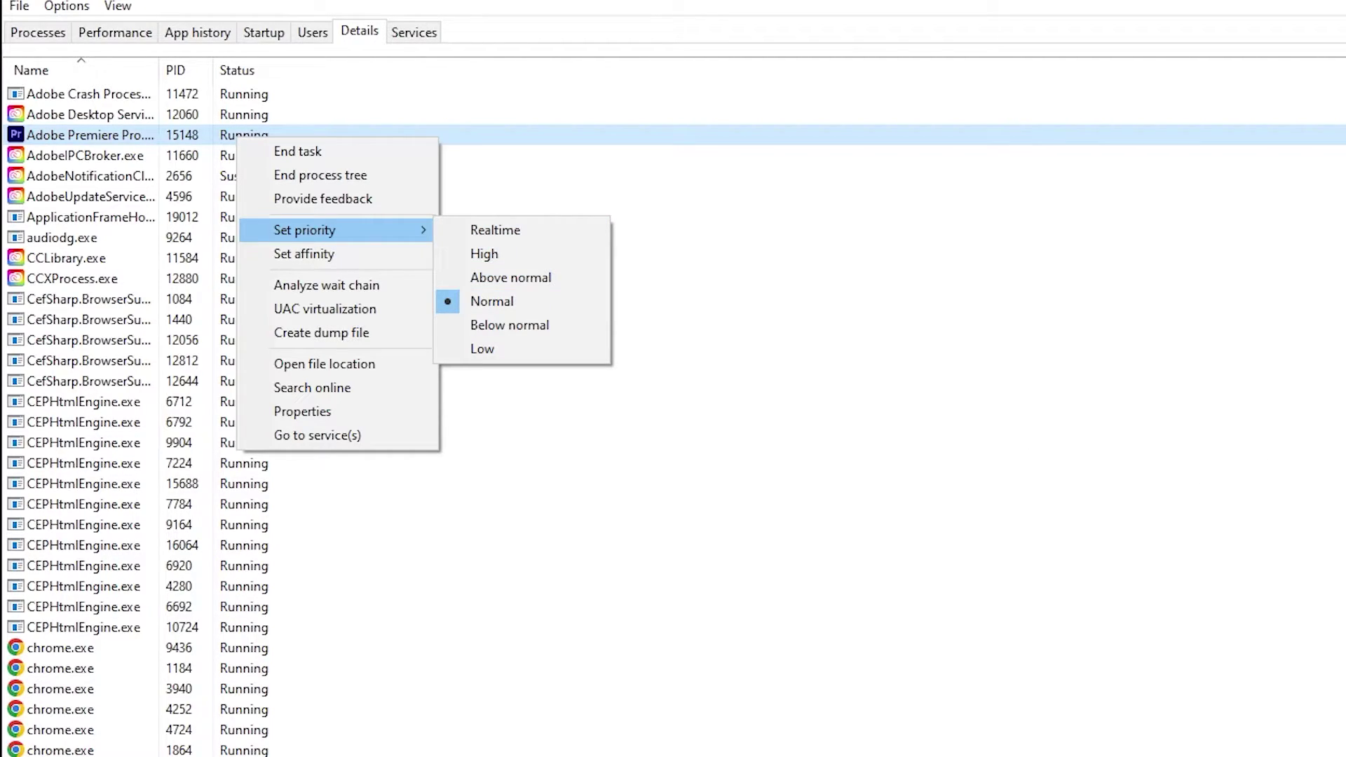
{"action": "left_click", "coordinate": [487, 98]}
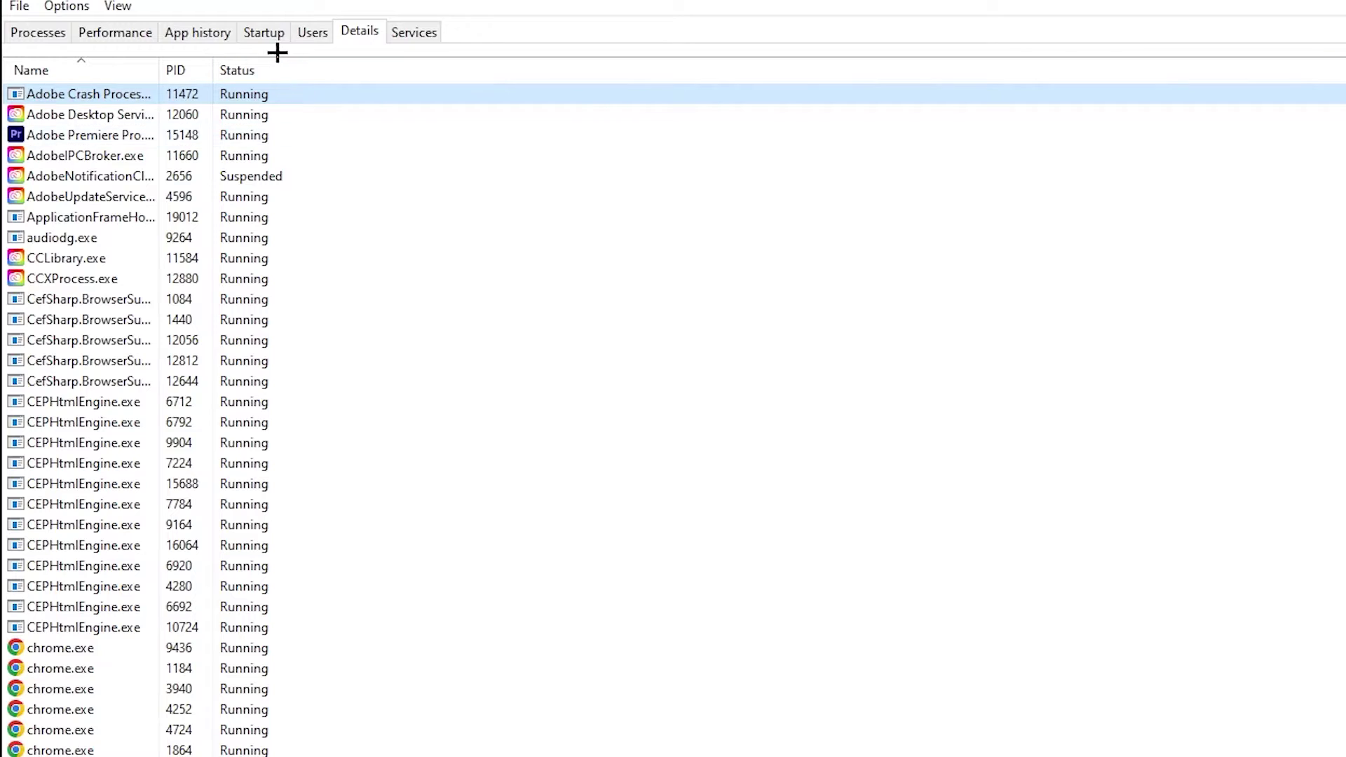
Step: Review the startup programs and the available options for Adobe Updater Startup Utility without changing them, and close Task Manager
{"action": "left_click", "coordinate": [261, 33]}
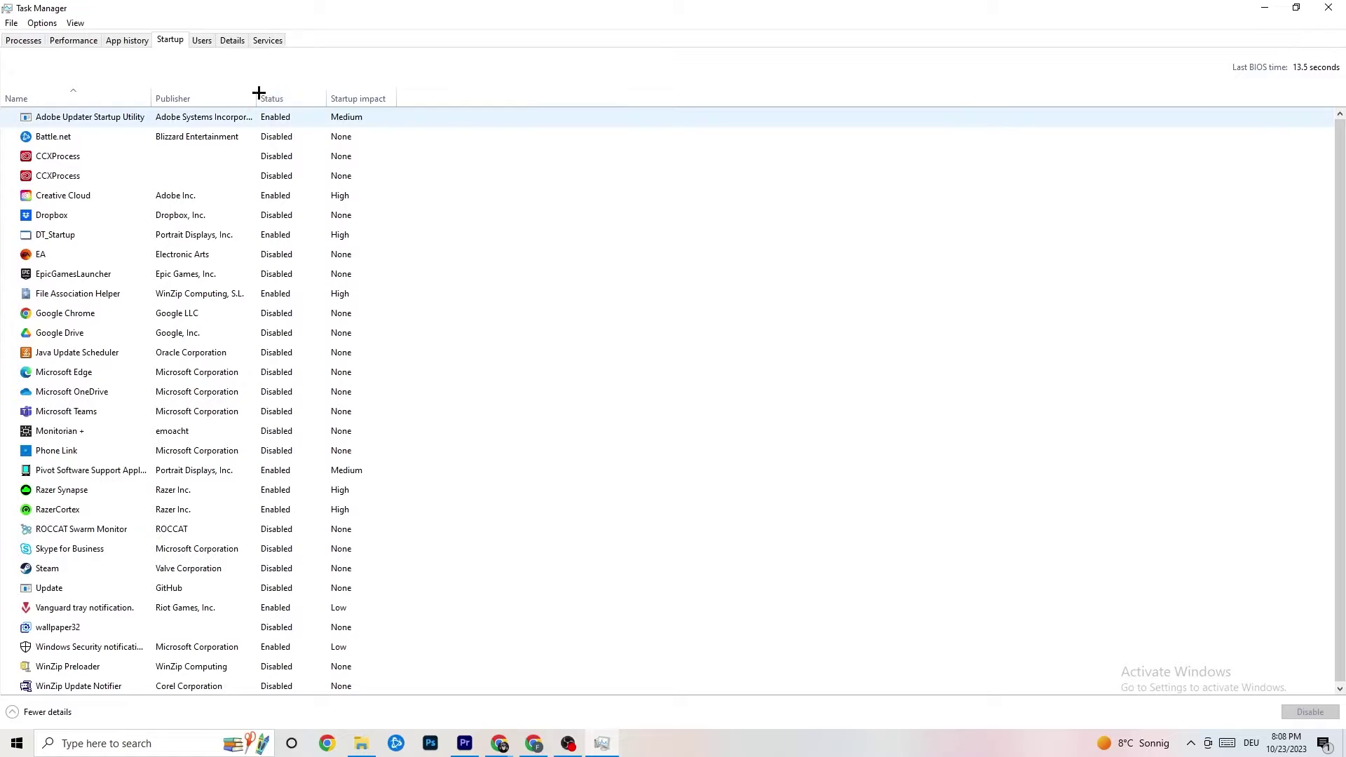
{"action": "left_click", "coordinate": [280, 123]}
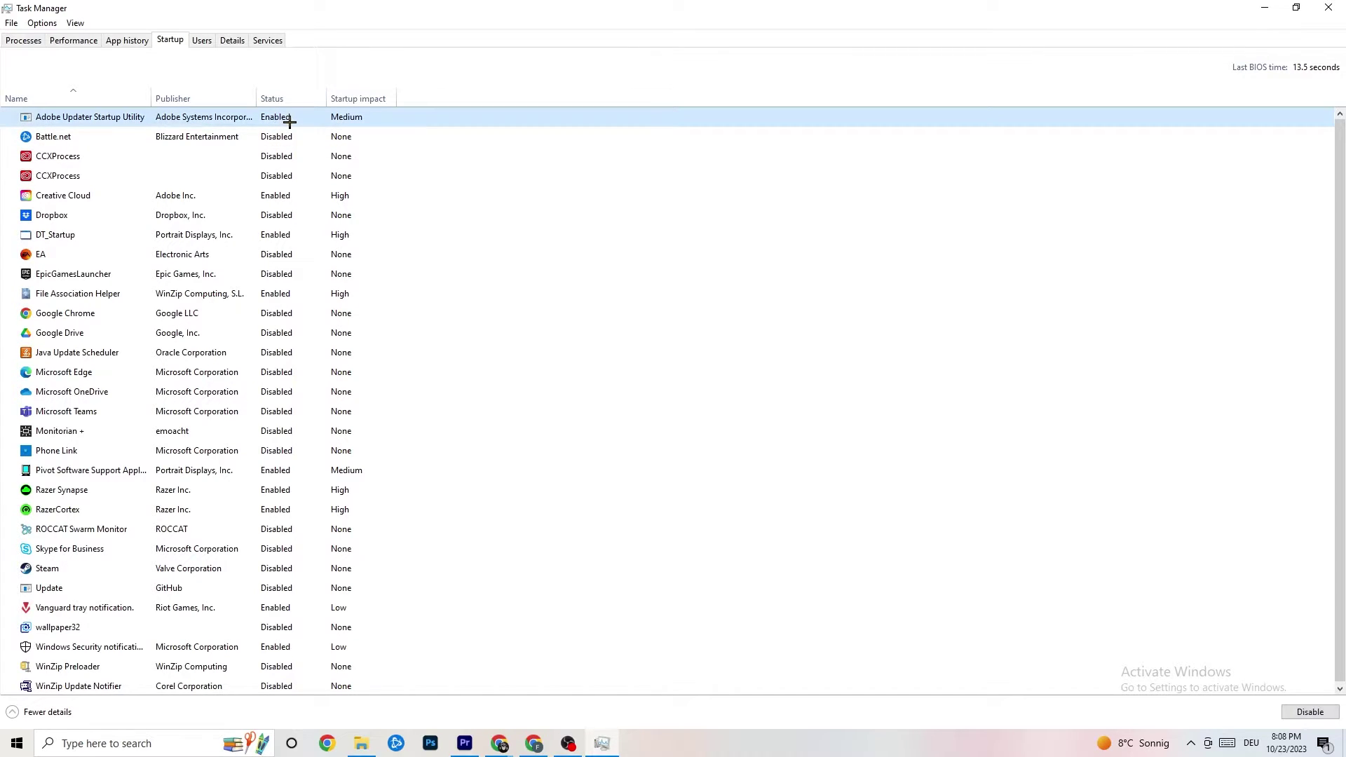
{"action": "right_click", "coordinate": [290, 123]}
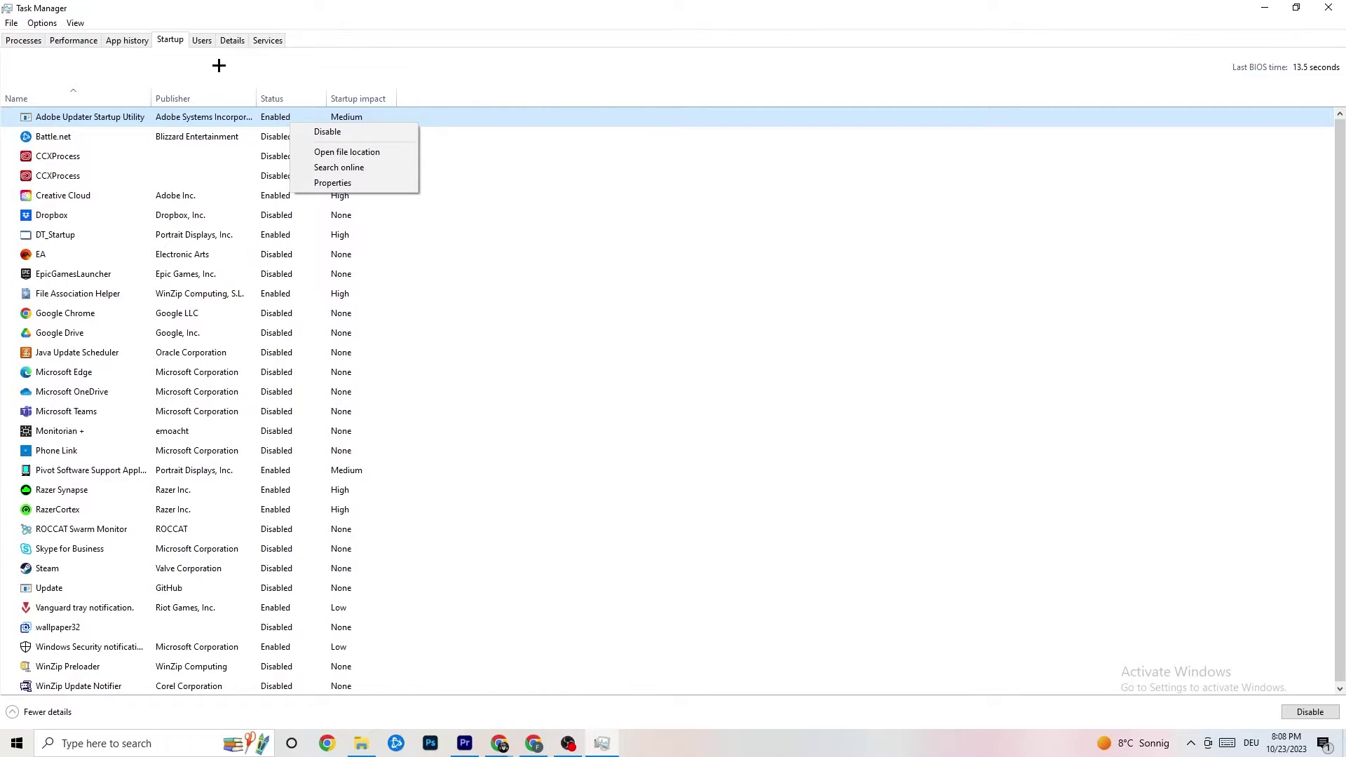
{"action": "left_click", "coordinate": [506, 2]}
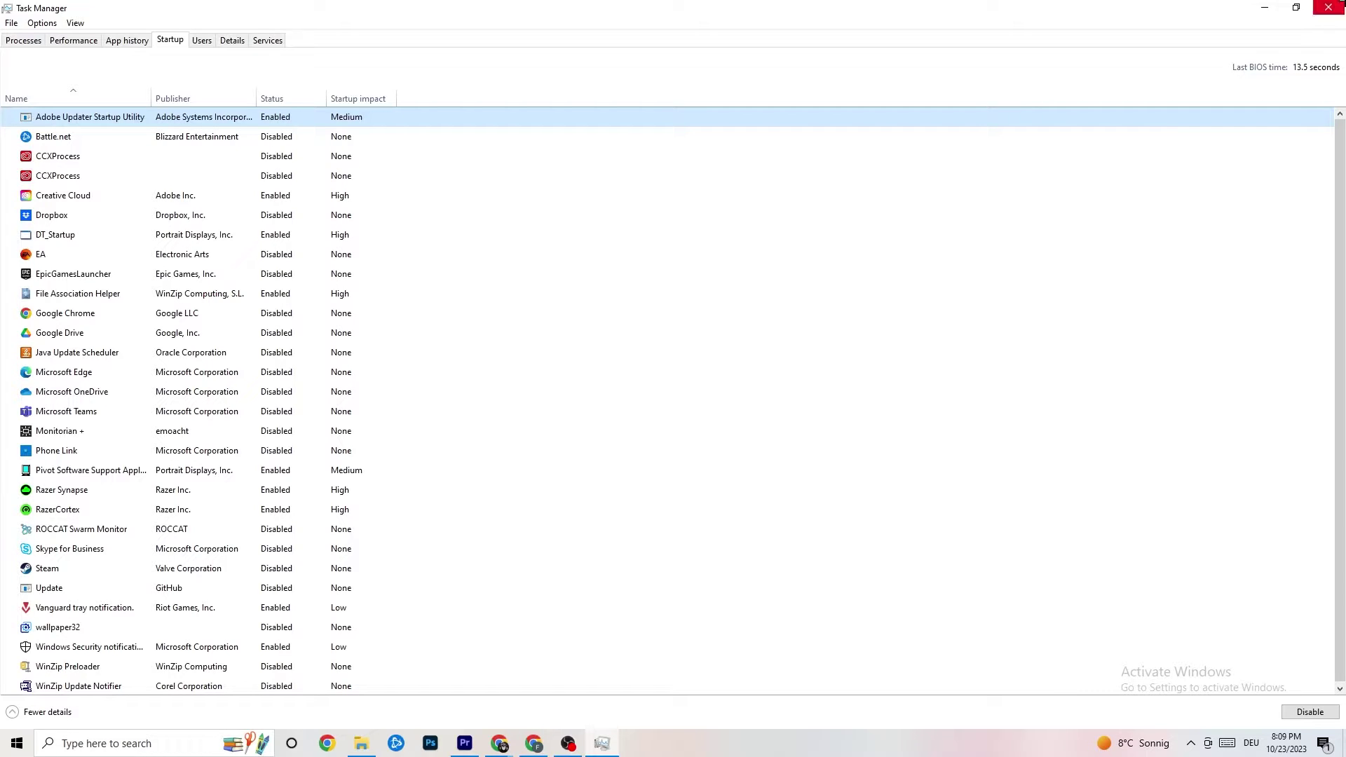
{"action": "left_click", "coordinate": [1328, 7]}
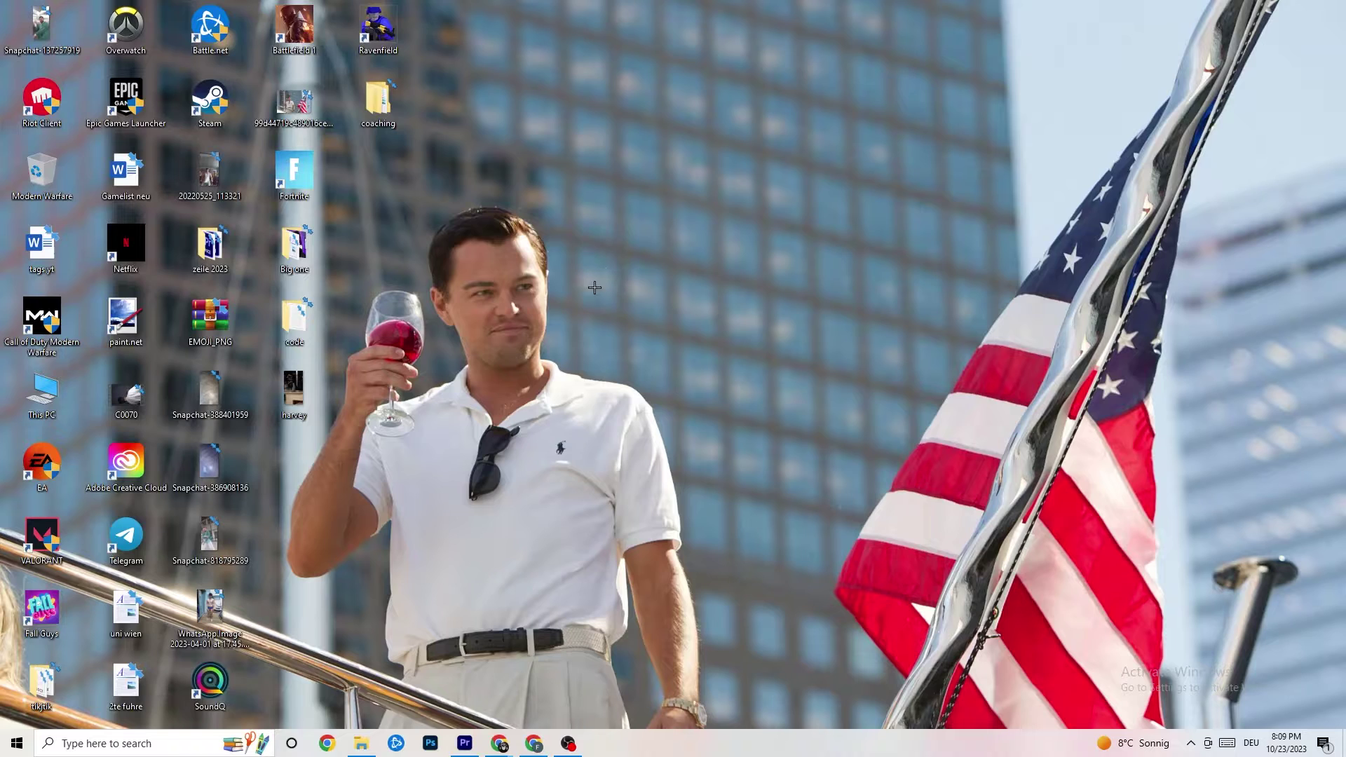
Step: Open the system display settings in Windows Settings and examine the scaling and display resolution options without changing them
{"action": "left_click", "coordinate": [17, 743]}
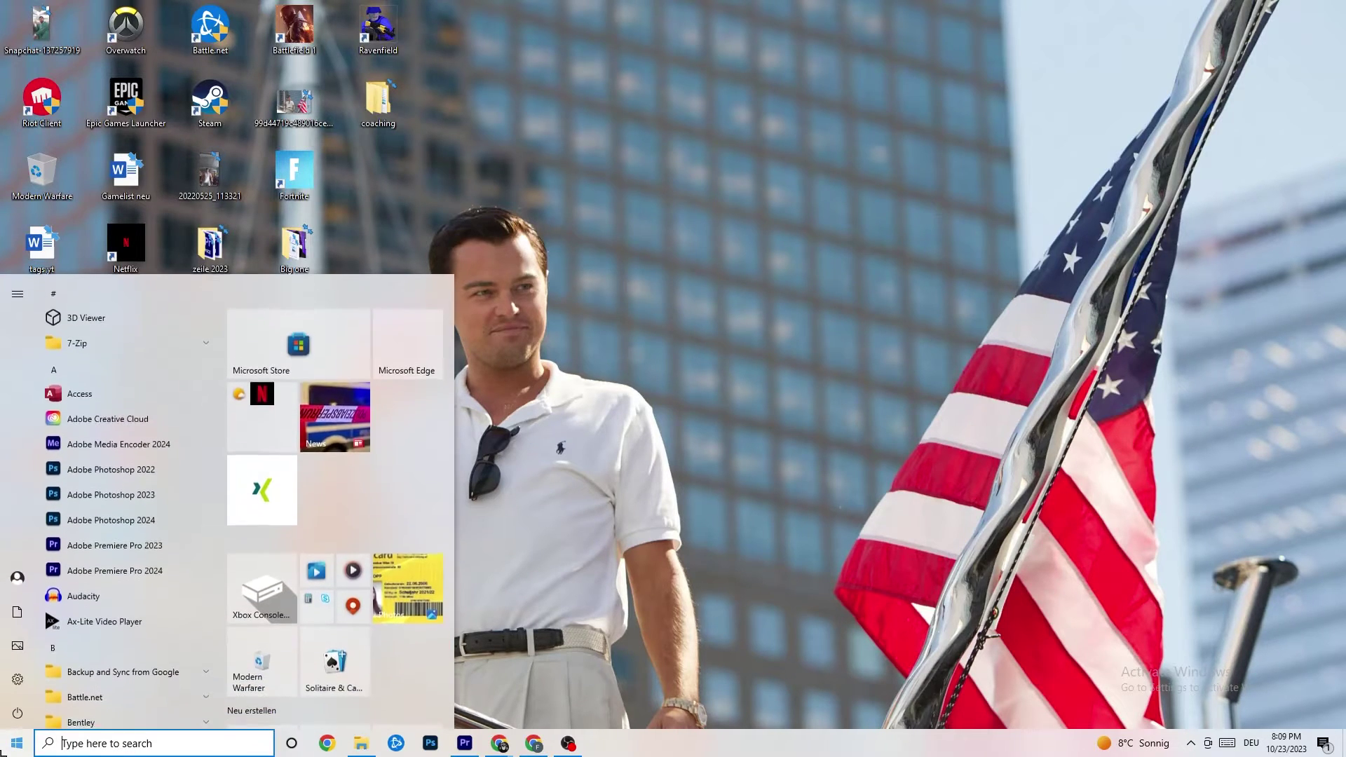
{"action": "left_click", "coordinate": [19, 680]}
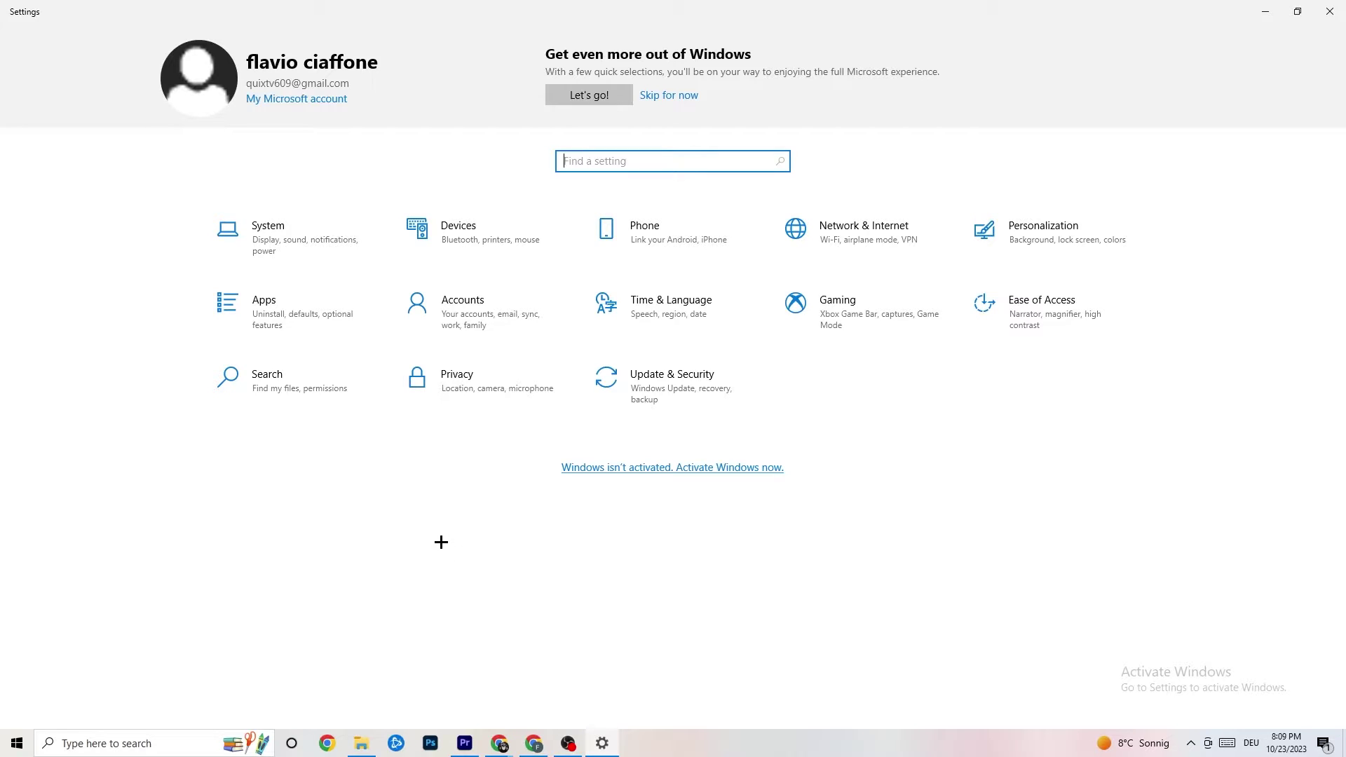
{"action": "left_click", "coordinate": [322, 251]}
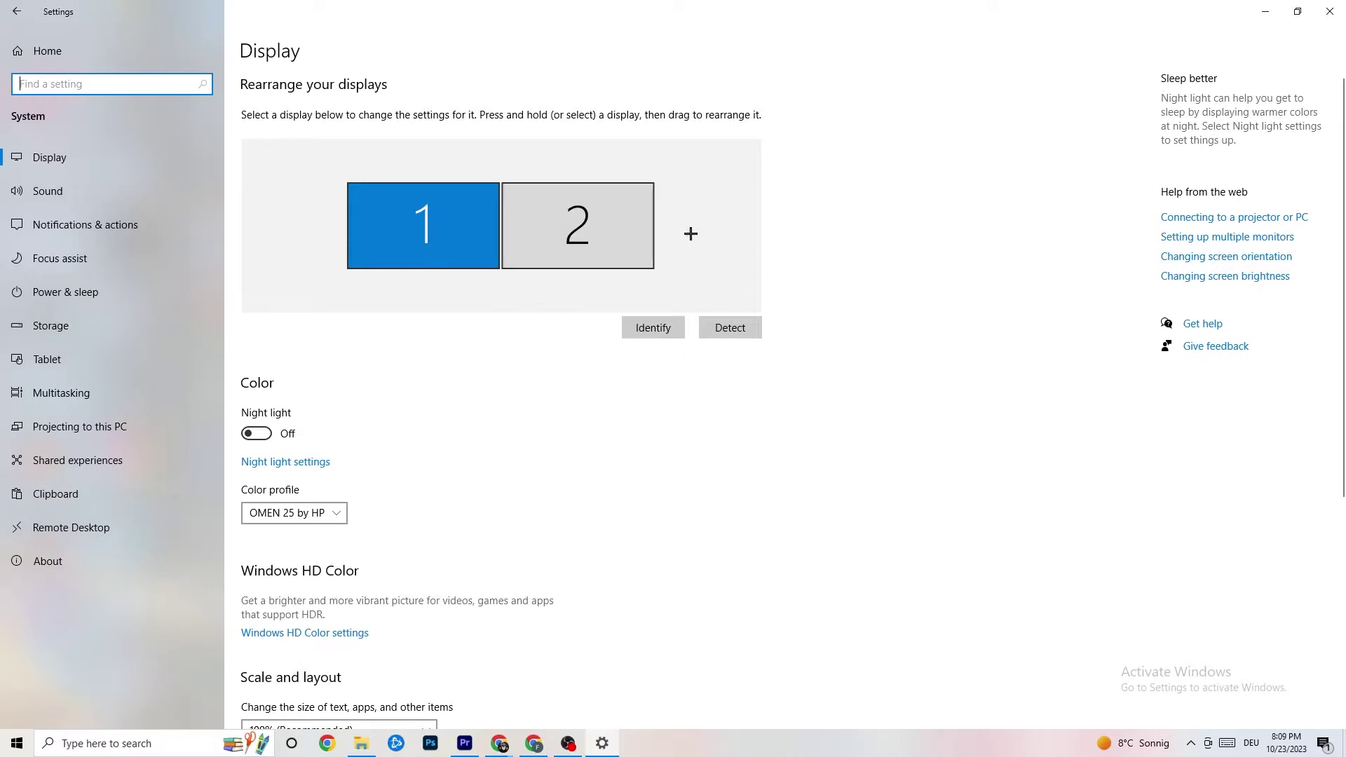
{"action": "scroll", "coordinate": [757, 272], "scroll_direction": "down", "scroll_amount": 1}
{"action": "scroll", "coordinate": [758, 272], "scroll_direction": "up", "scroll_amount": 1}
{"action": "scroll", "coordinate": [537, 303], "scroll_direction": "down", "scroll_amount": 6}
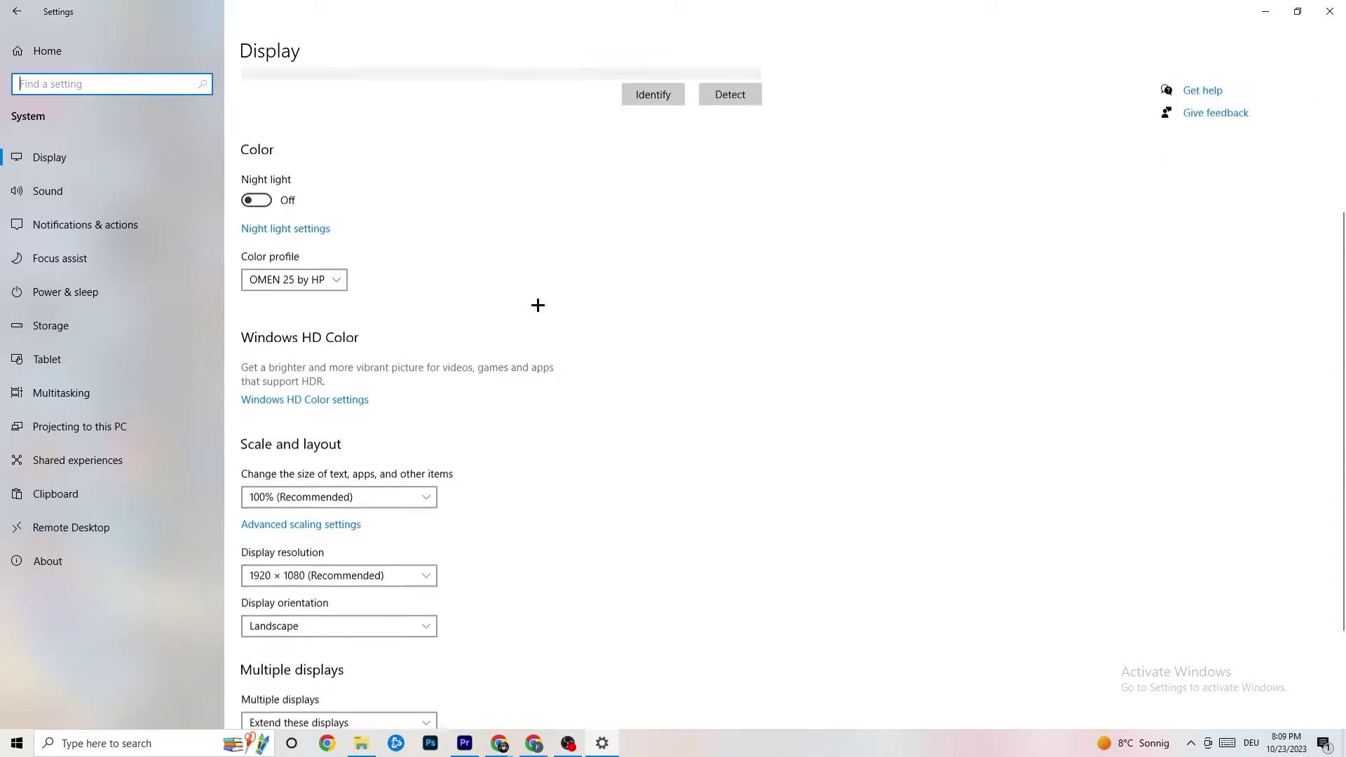
{"action": "left_click", "coordinate": [424, 403]}
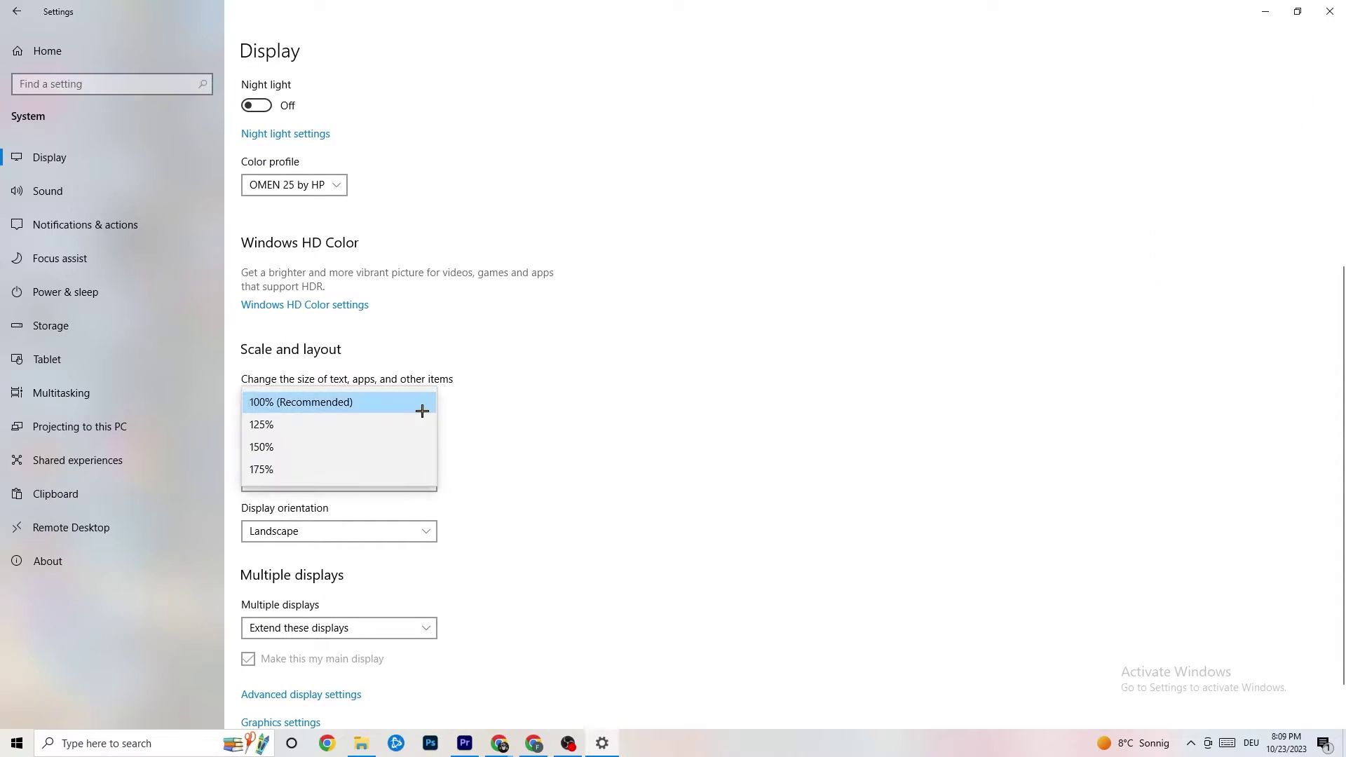
{"action": "left_click", "coordinate": [410, 351]}
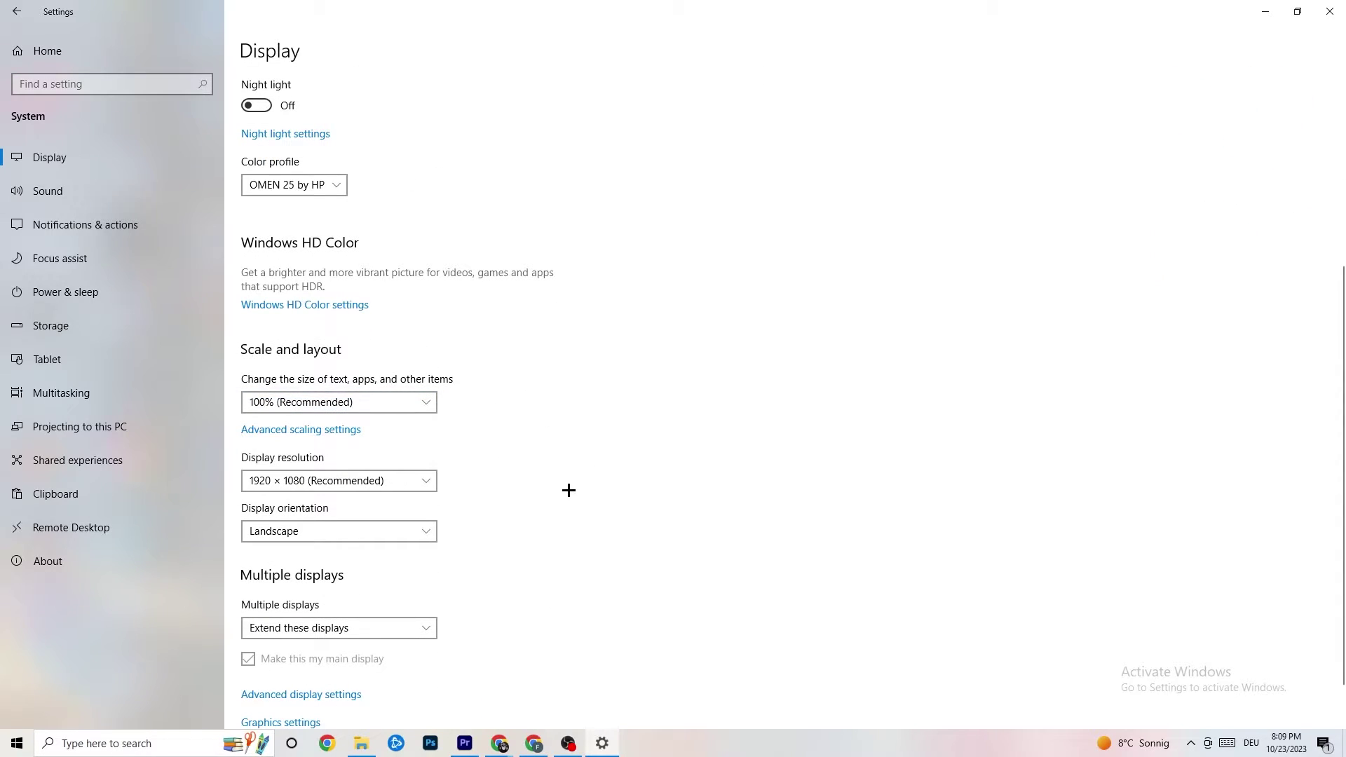
{"action": "left_click", "coordinate": [405, 481]}
{"action": "left_click", "coordinate": [598, 422]}
{"action": "scroll", "coordinate": [579, 393], "scroll_direction": "down", "scroll_amount": 1}
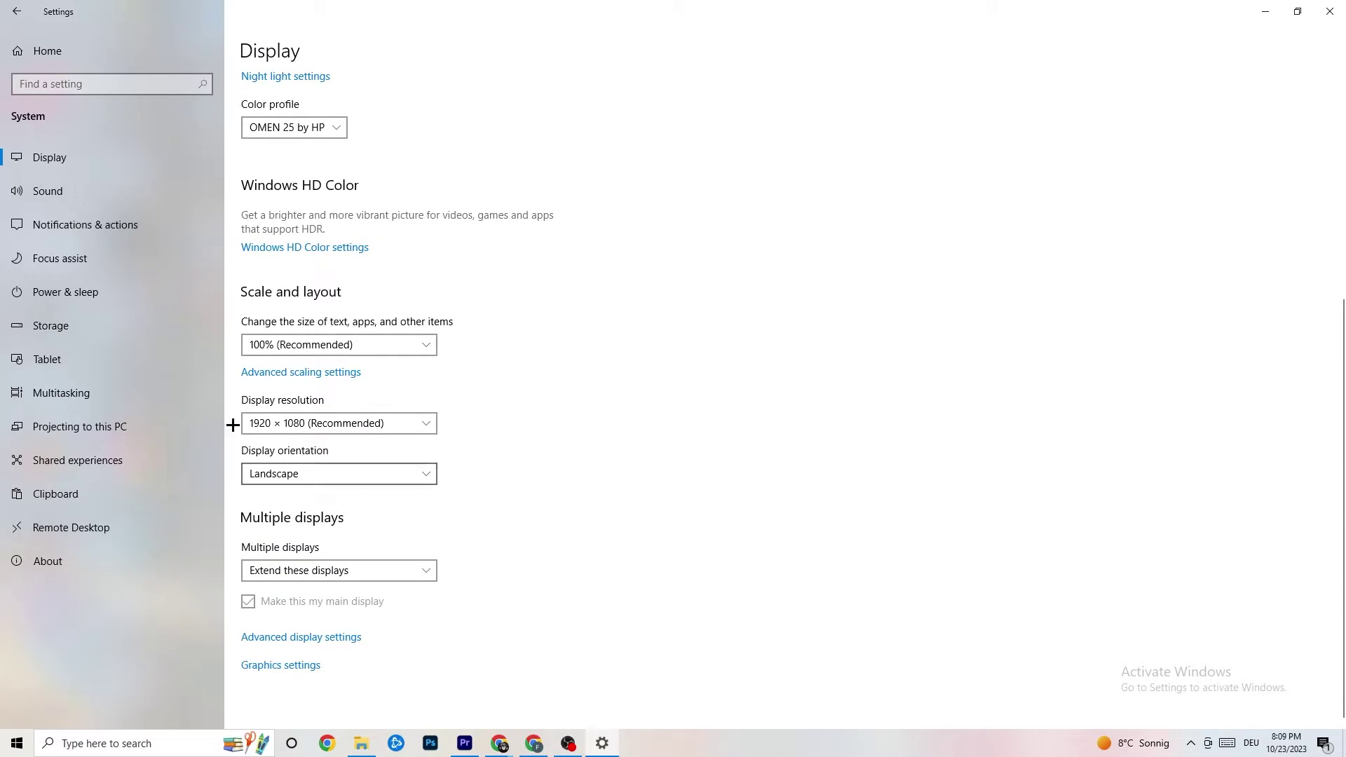
Step: View the available power plans through the additional power settings and close Power Options without switching plans
{"action": "left_click", "coordinate": [133, 293]}
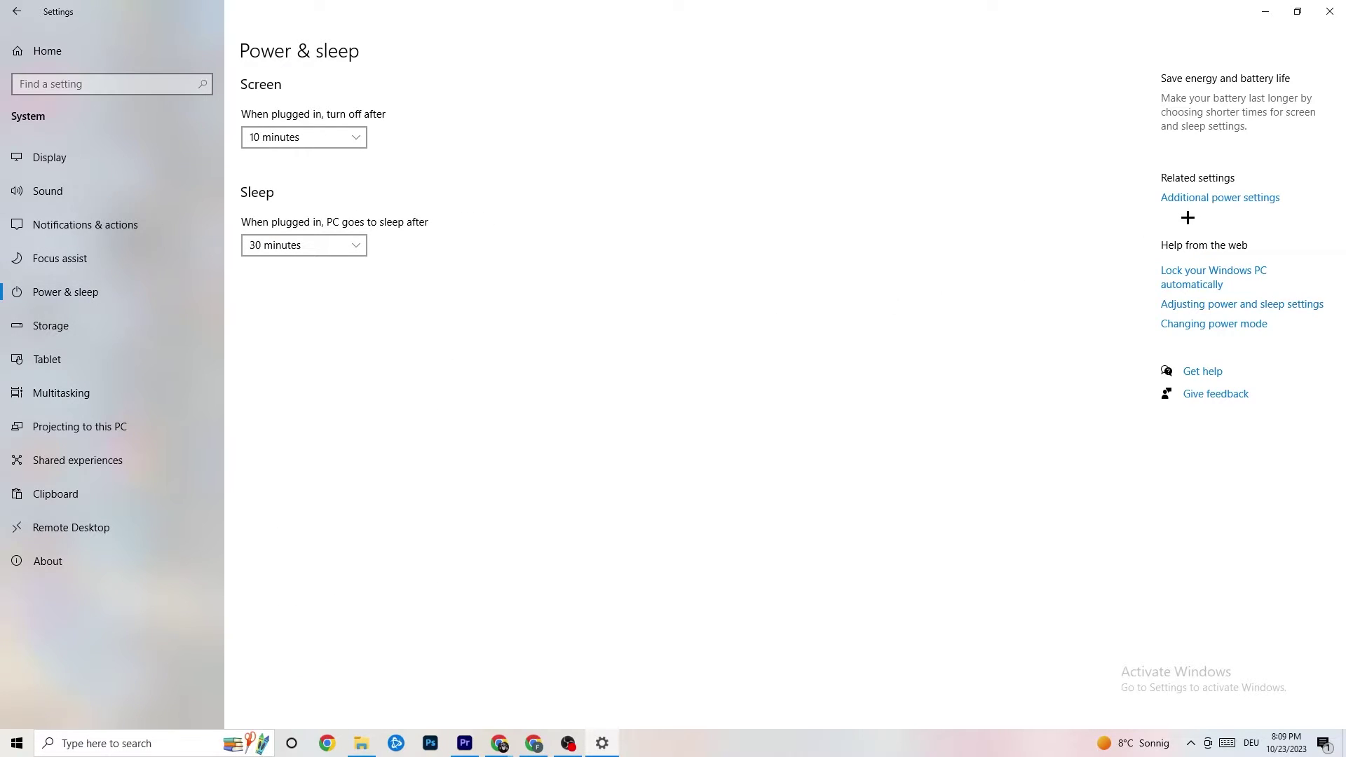
{"action": "left_click", "coordinate": [1212, 204]}
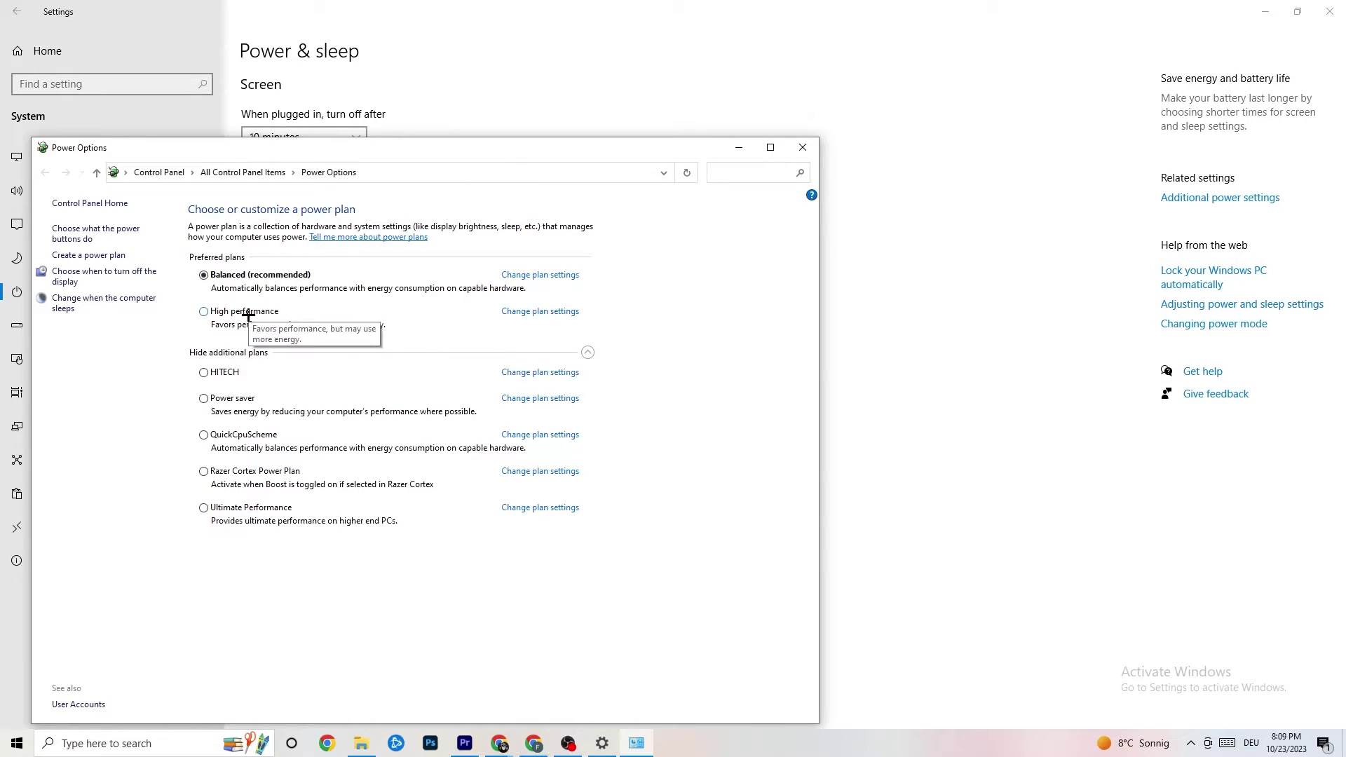
{"action": "left_click", "coordinate": [803, 148]}
Step: Review the Storage Sense configuration and its run frequency options, and return to the Settings home page
{"action": "left_click", "coordinate": [168, 326]}
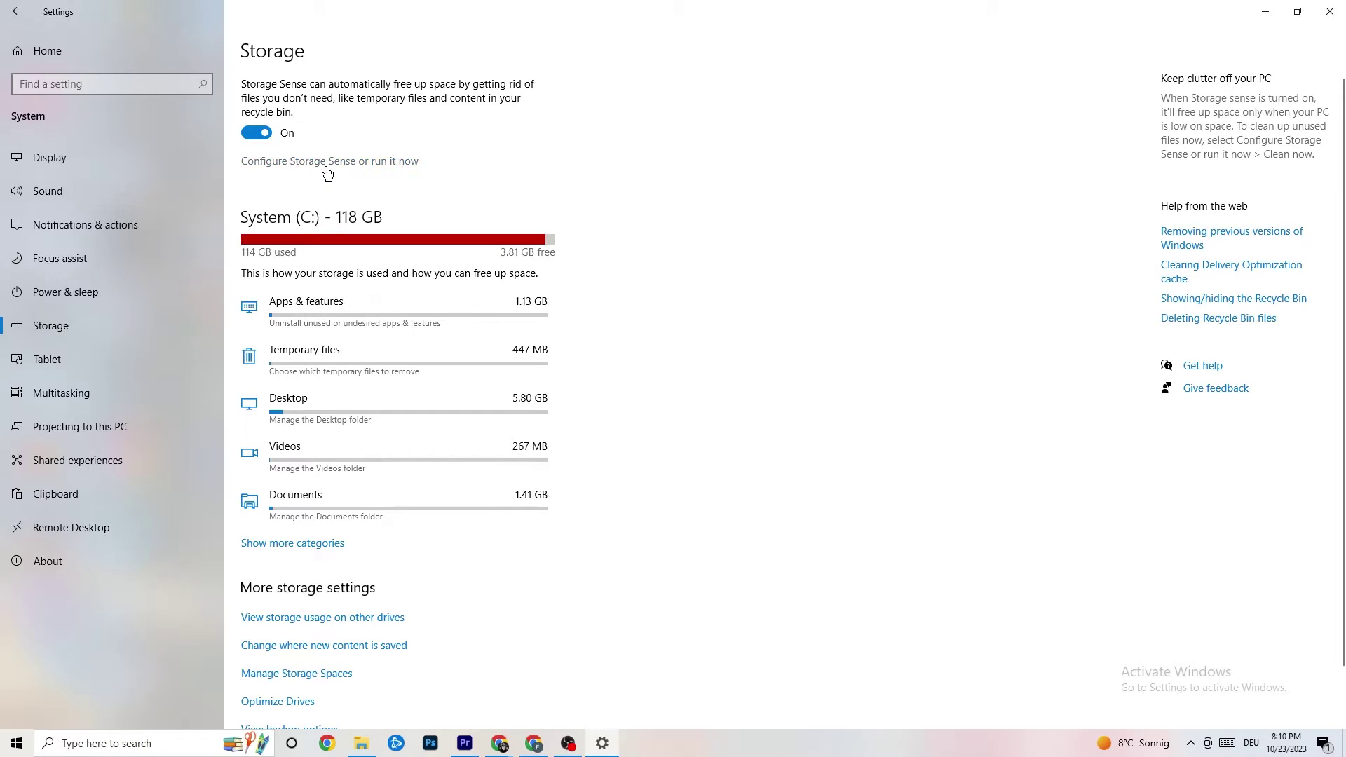
{"action": "left_click", "coordinate": [380, 162]}
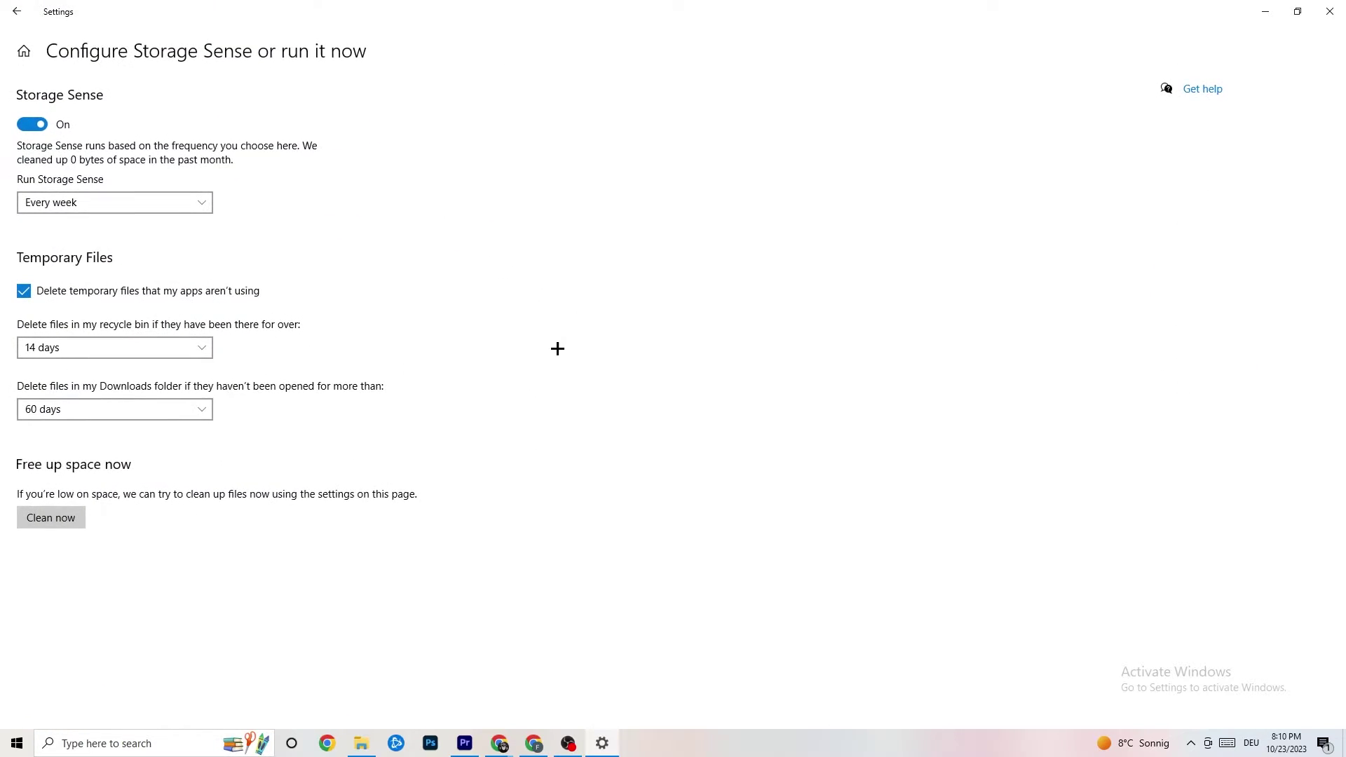
{"action": "left_click", "coordinate": [169, 203]}
{"action": "left_click", "coordinate": [414, 200]}
{"action": "left_click", "coordinate": [21, 15]}
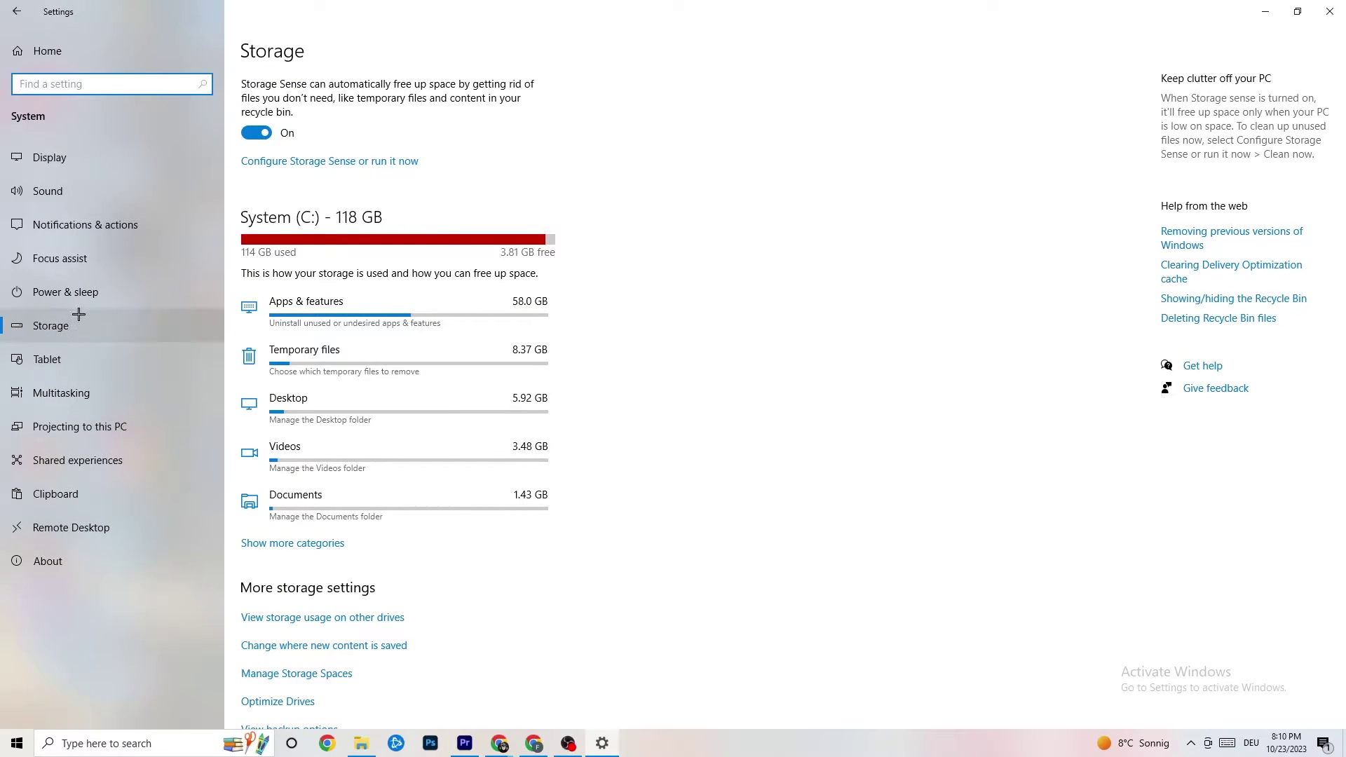
{"action": "left_click", "coordinate": [16, 12]}
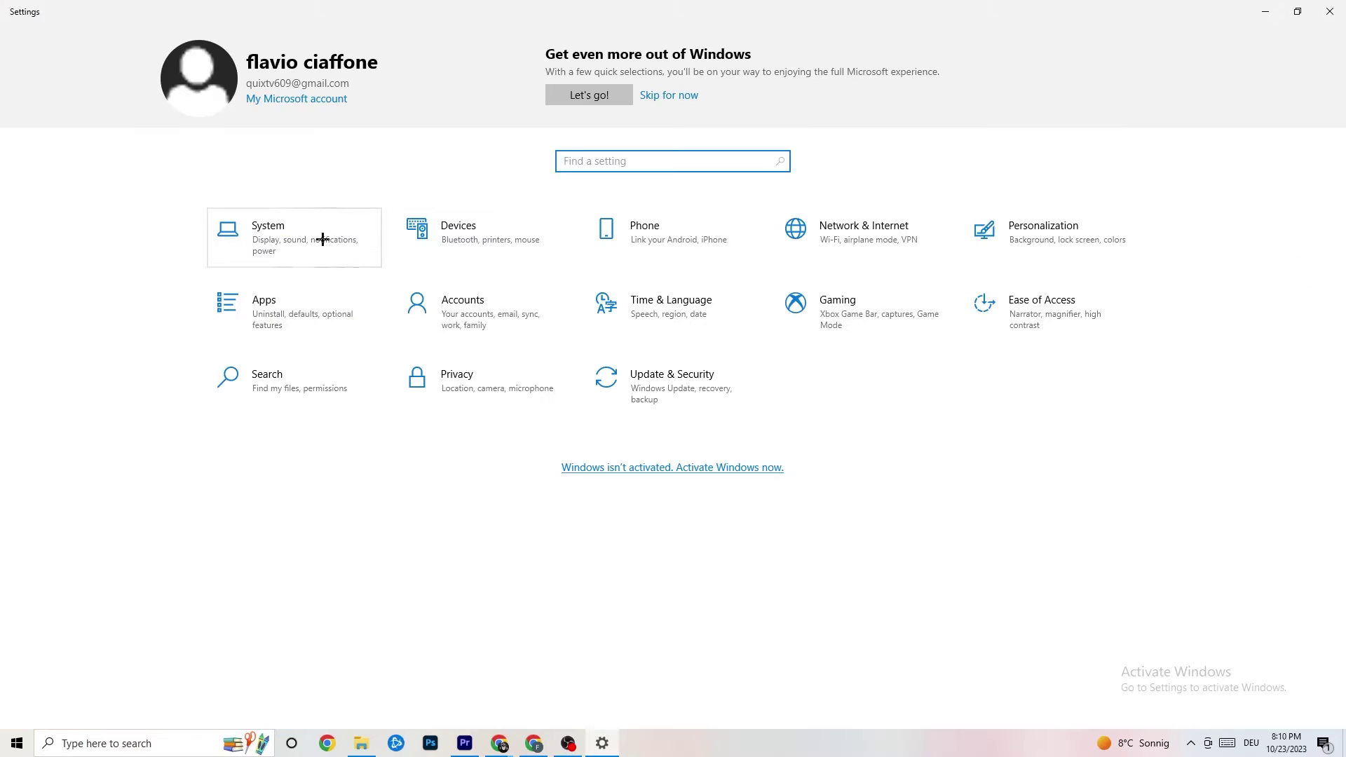
Step: Check the Xbox Game Bar, Captures and Game Mode gaming settings, and return to the Settings home page
{"action": "left_click", "coordinate": [822, 334]}
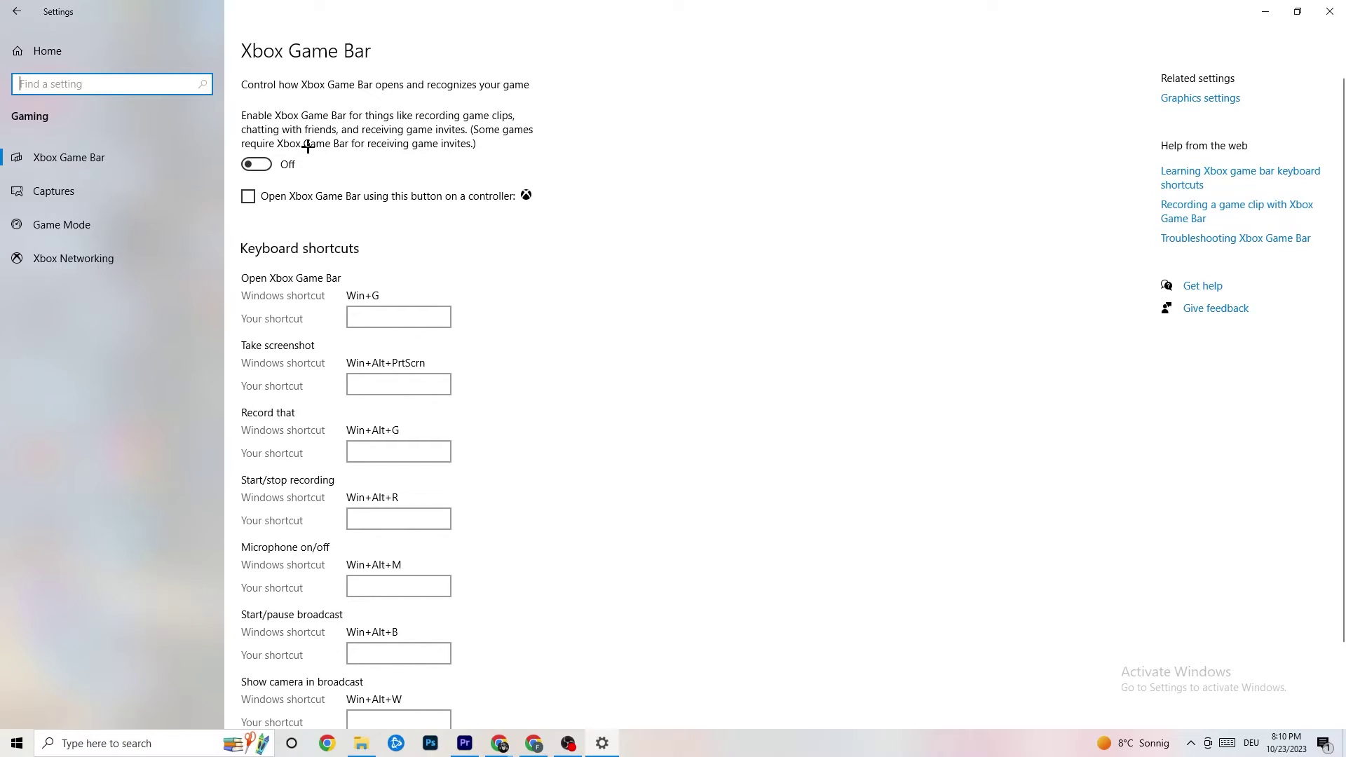
{"action": "left_click", "coordinate": [130, 190]}
{"action": "scroll", "coordinate": [465, 297], "scroll_direction": "down", "scroll_amount": 3}
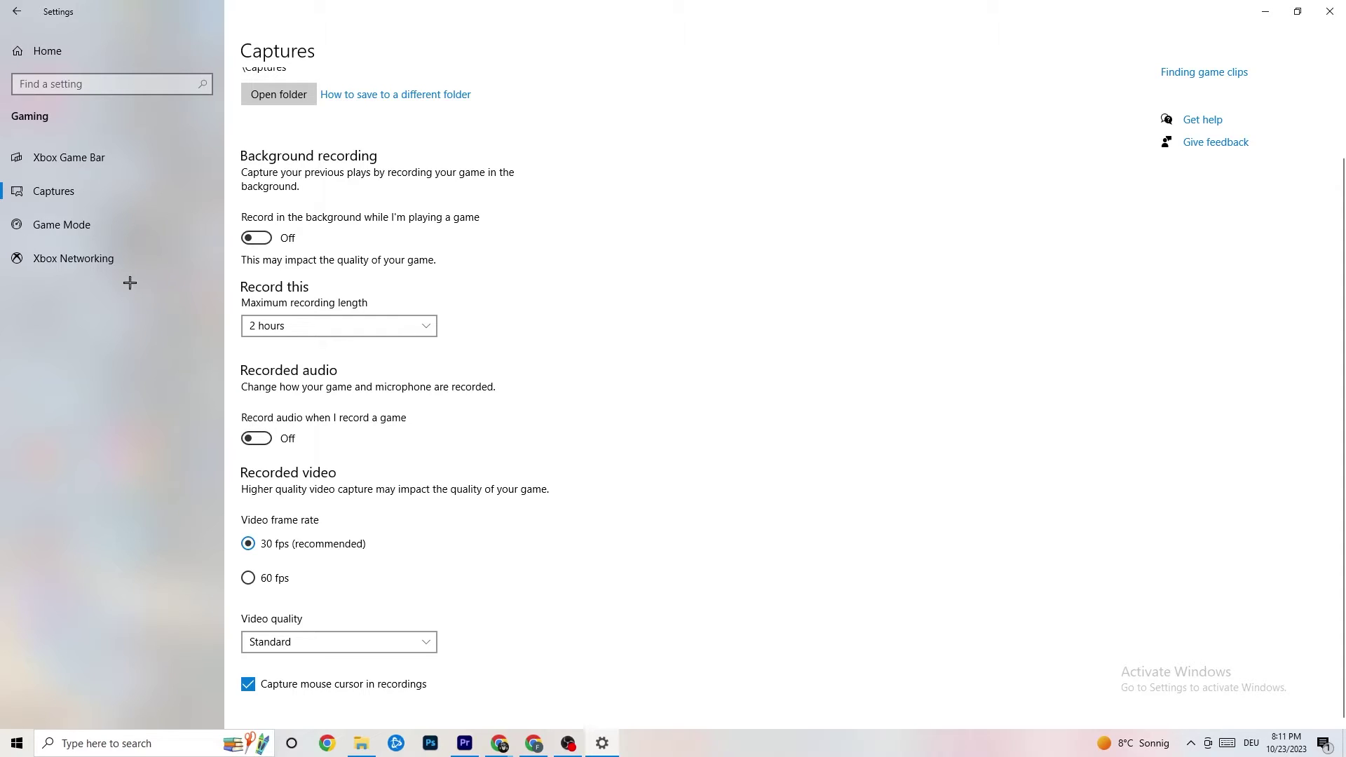
{"action": "left_click", "coordinate": [88, 222]}
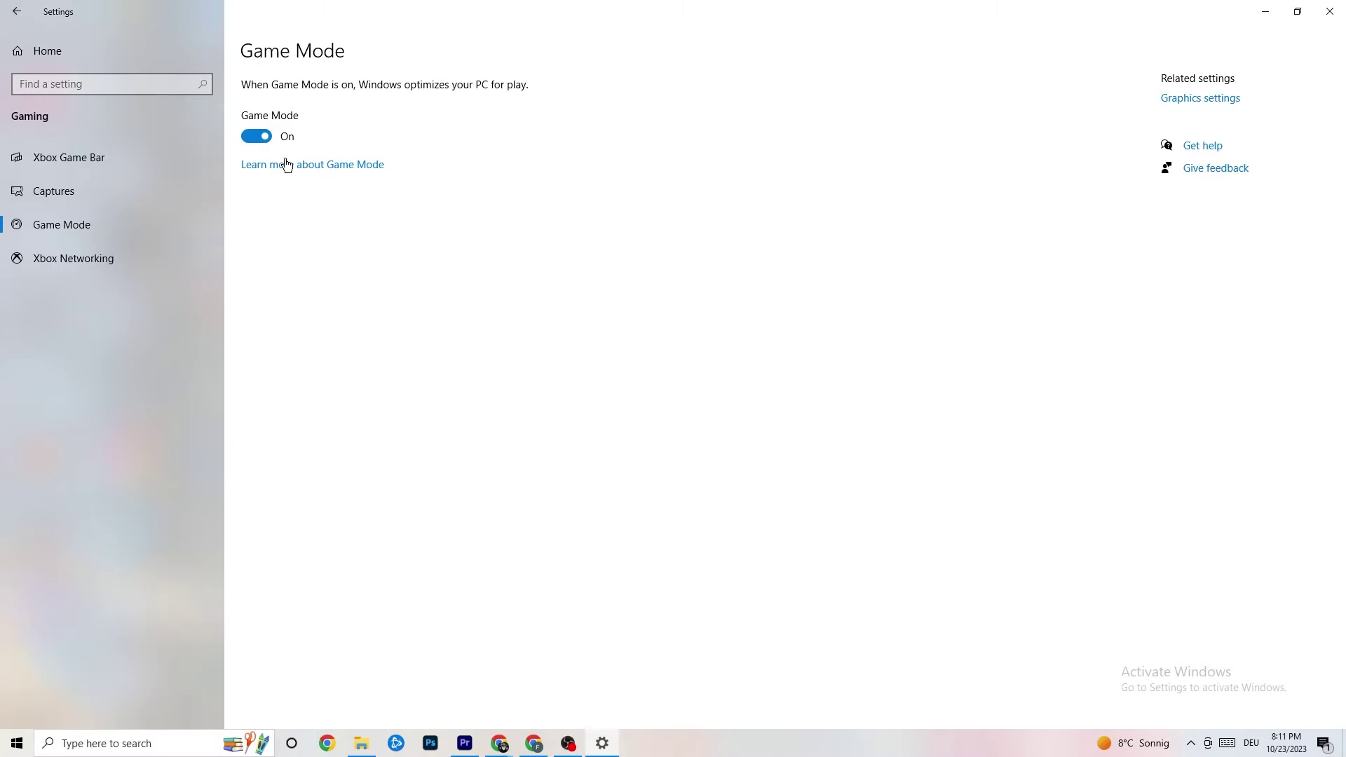
{"action": "left_click", "coordinate": [17, 11]}
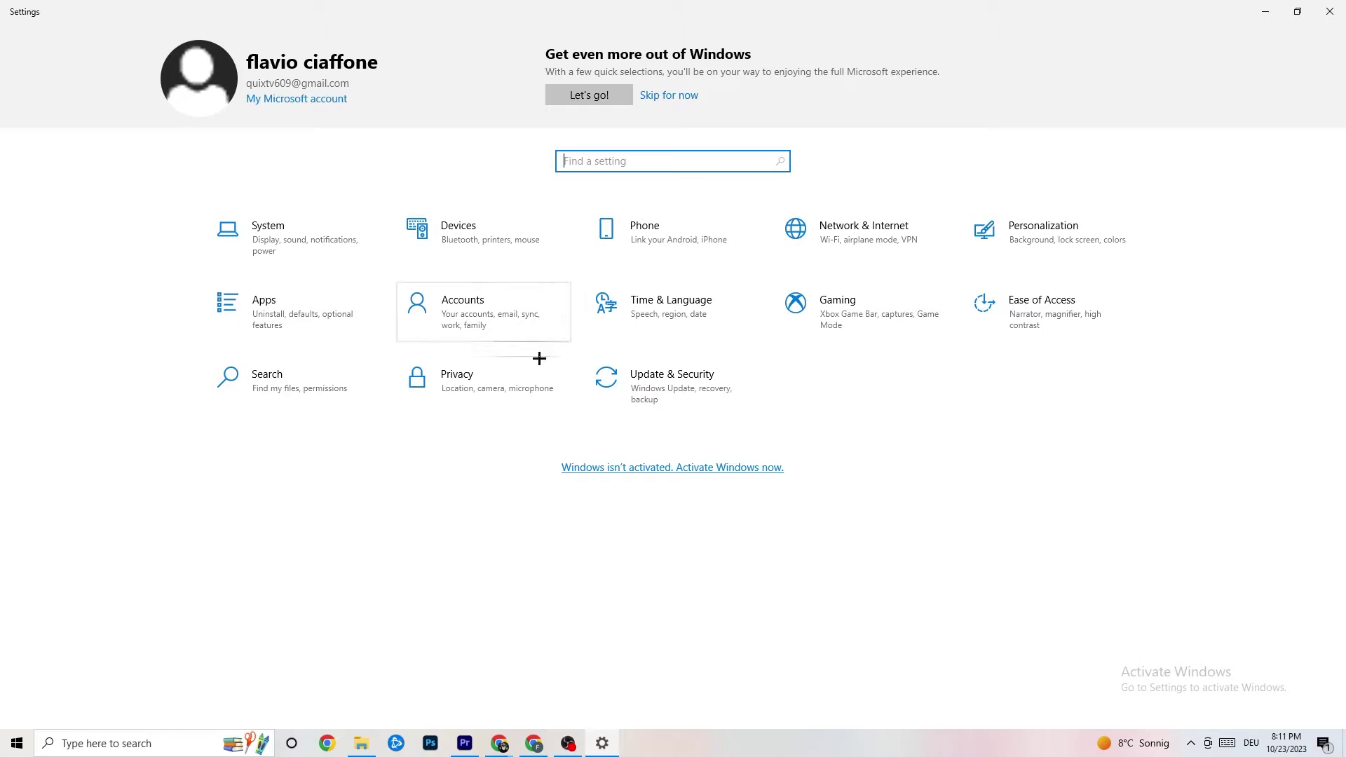
Step: Check the Windows Update and Troubleshoot pages under Update & Security, and close Settings
{"action": "left_click", "coordinate": [683, 380]}
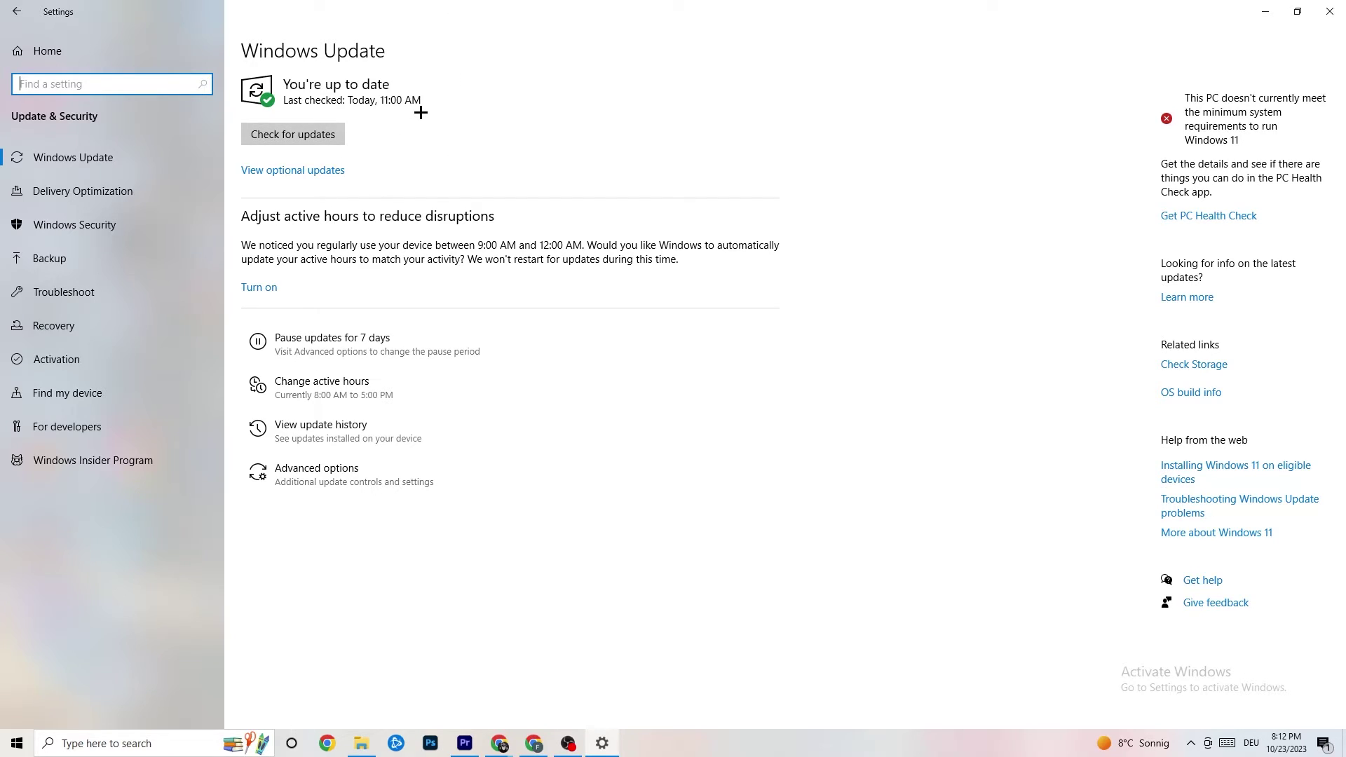
{"action": "left_click", "coordinate": [151, 162]}
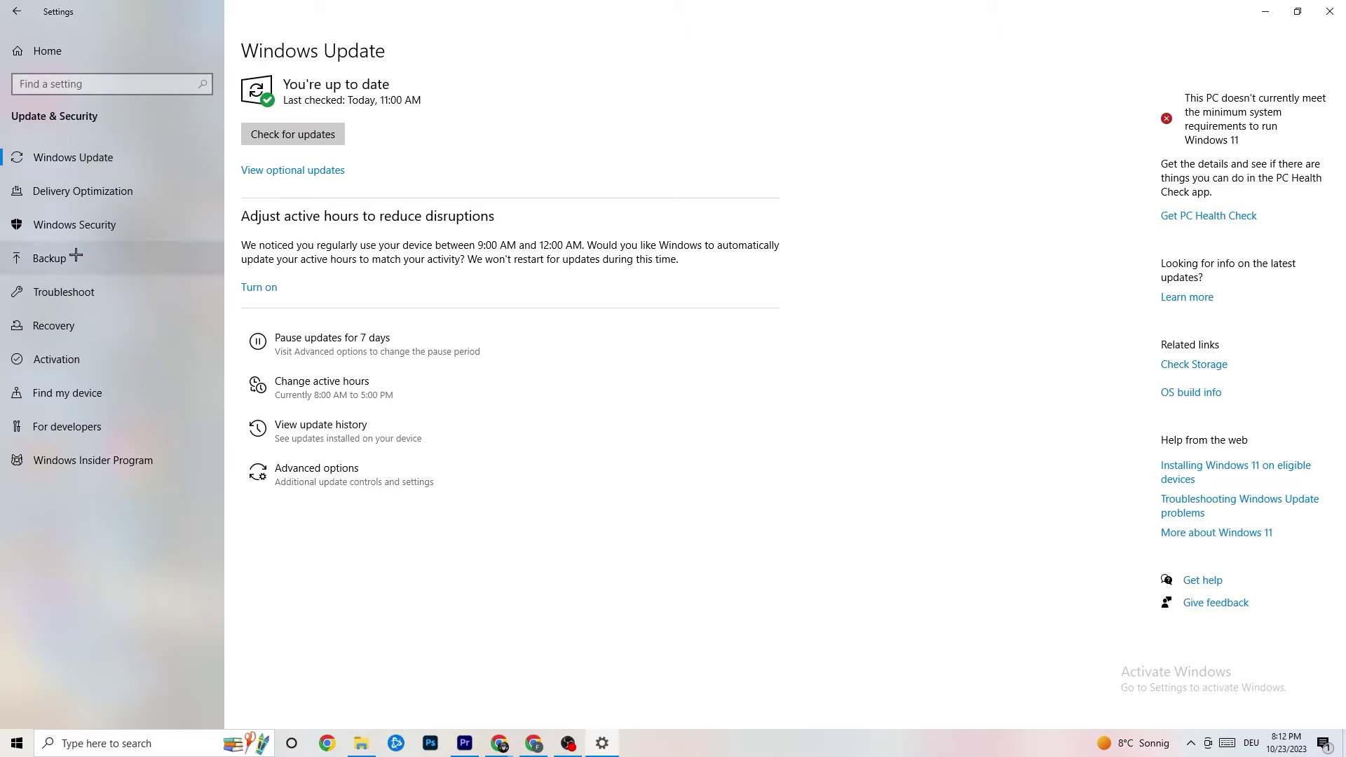
{"action": "left_click", "coordinate": [80, 289]}
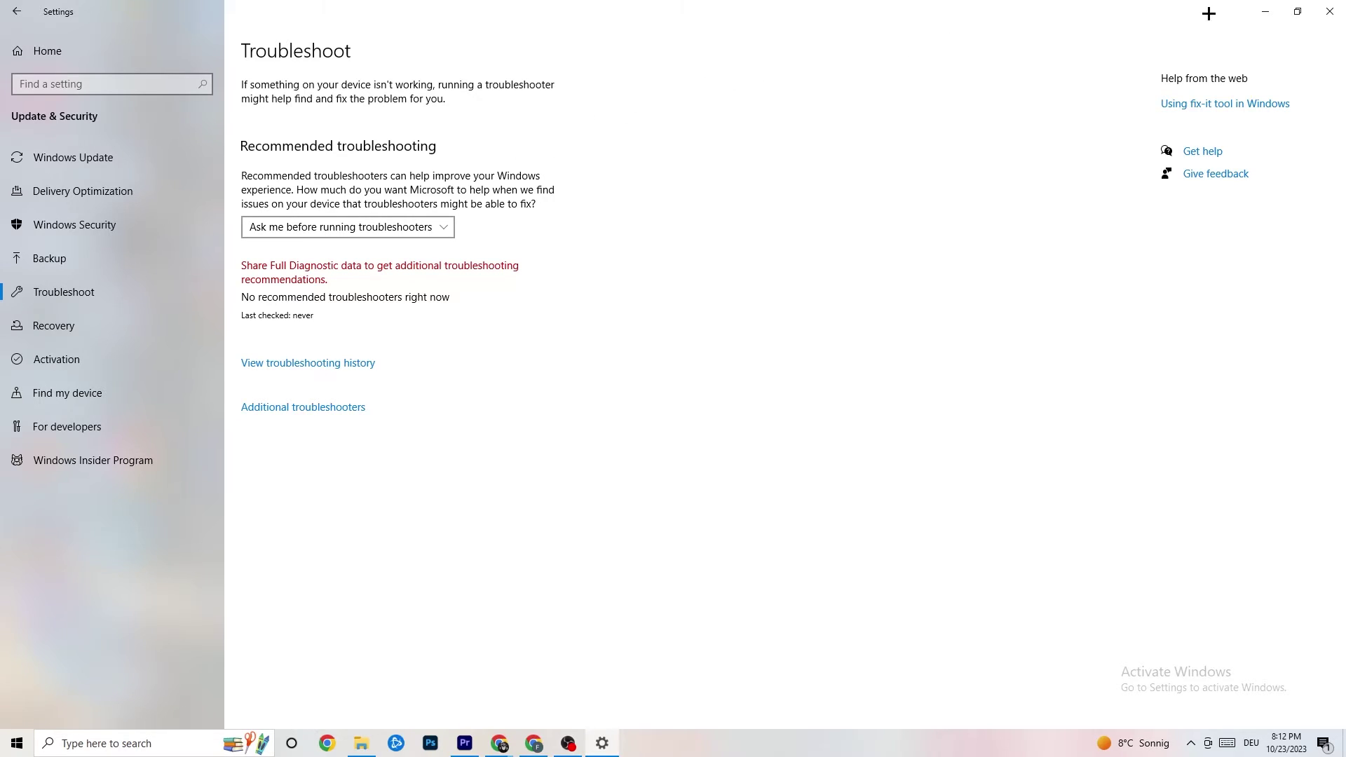
{"action": "left_click", "coordinate": [1331, 10]}
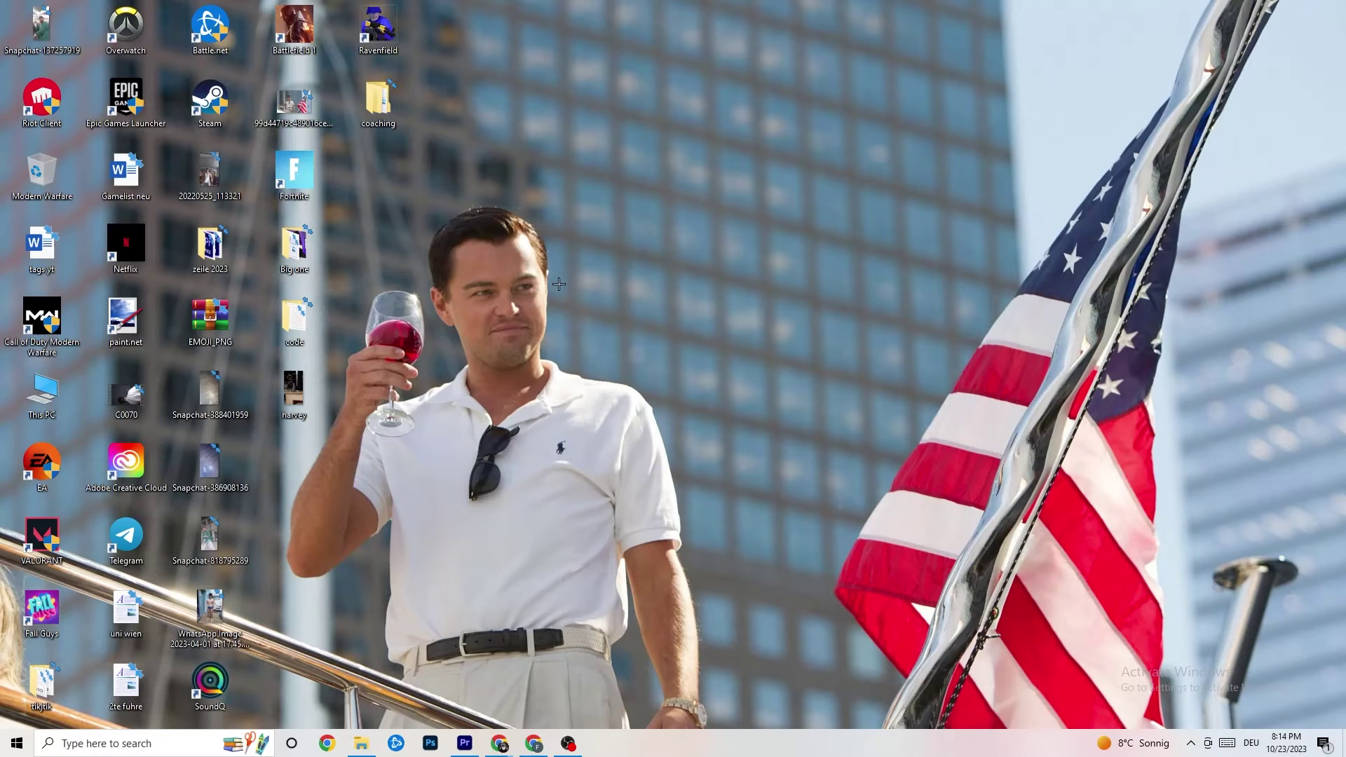
Step: Launch NVIDIA Control Panel from the desktop, review the image preview and resolution settings, and close it
{"action": "right_click", "coordinate": [603, 183]}
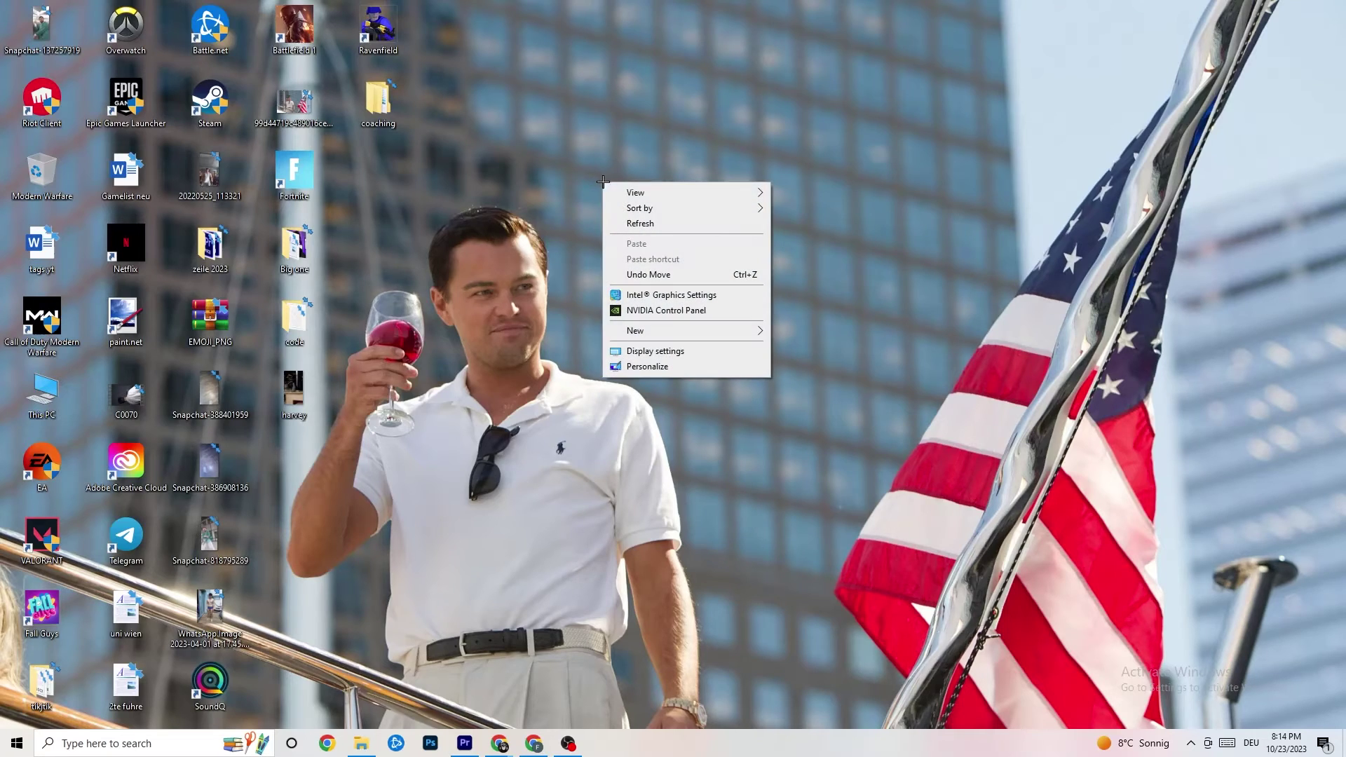
{"action": "left_click", "coordinate": [652, 311]}
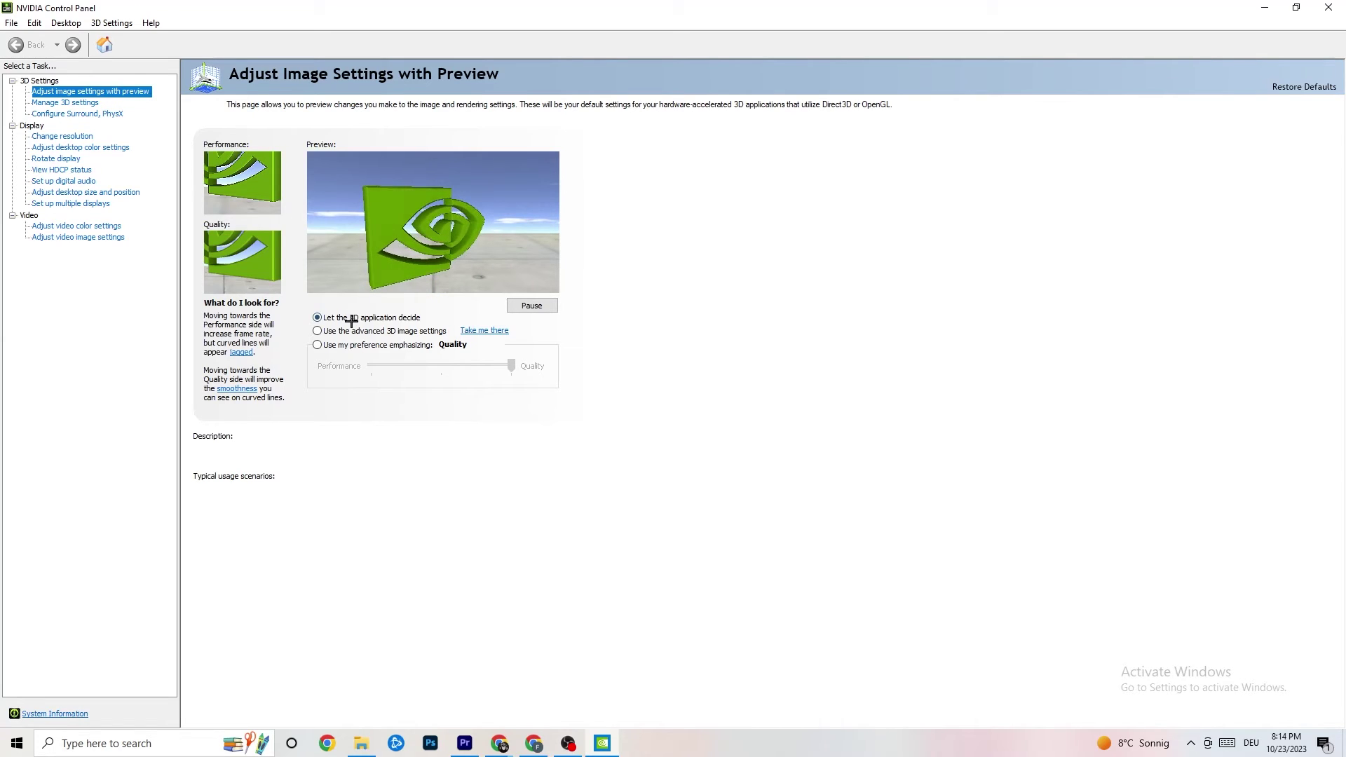
{"action": "mouse_move", "coordinate": [381, 331]}
{"action": "mouse_move", "coordinate": [441, 361]}
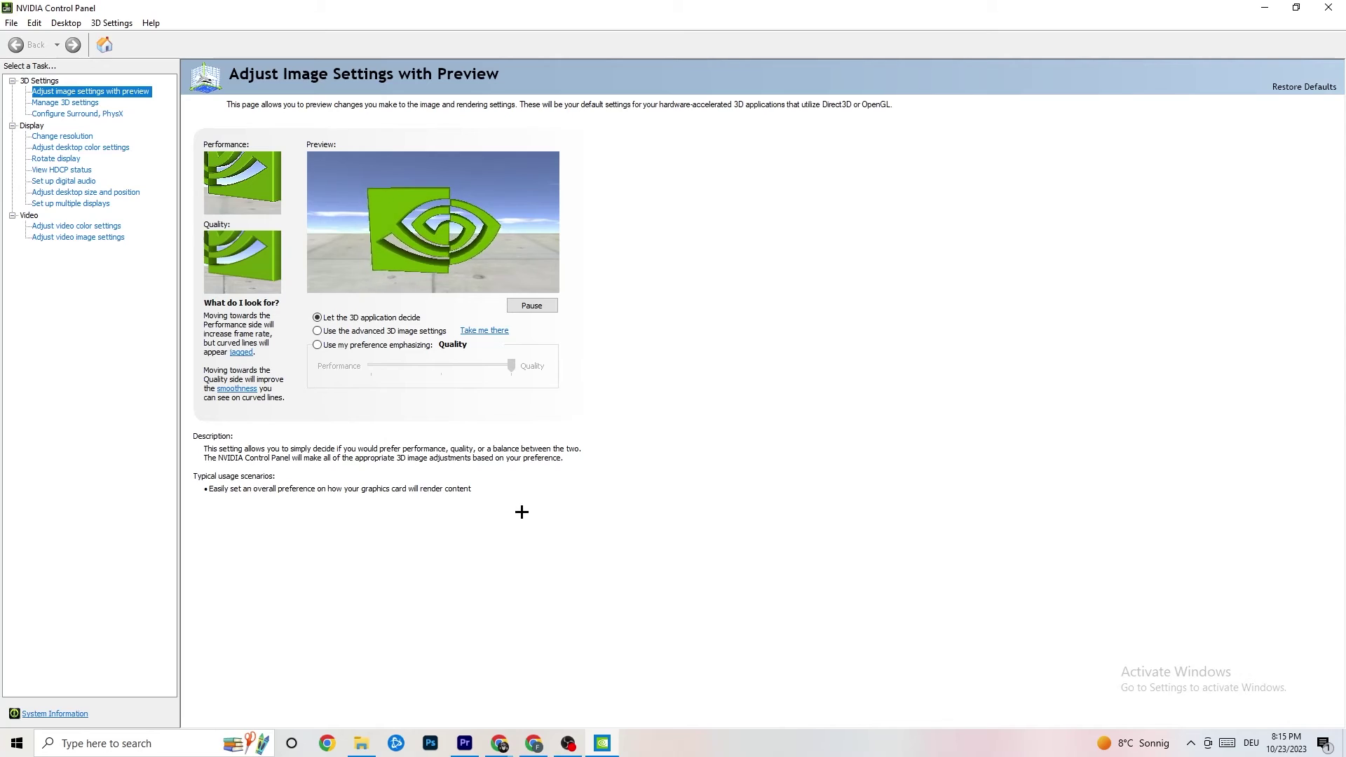
{"action": "left_click", "coordinate": [56, 138]}
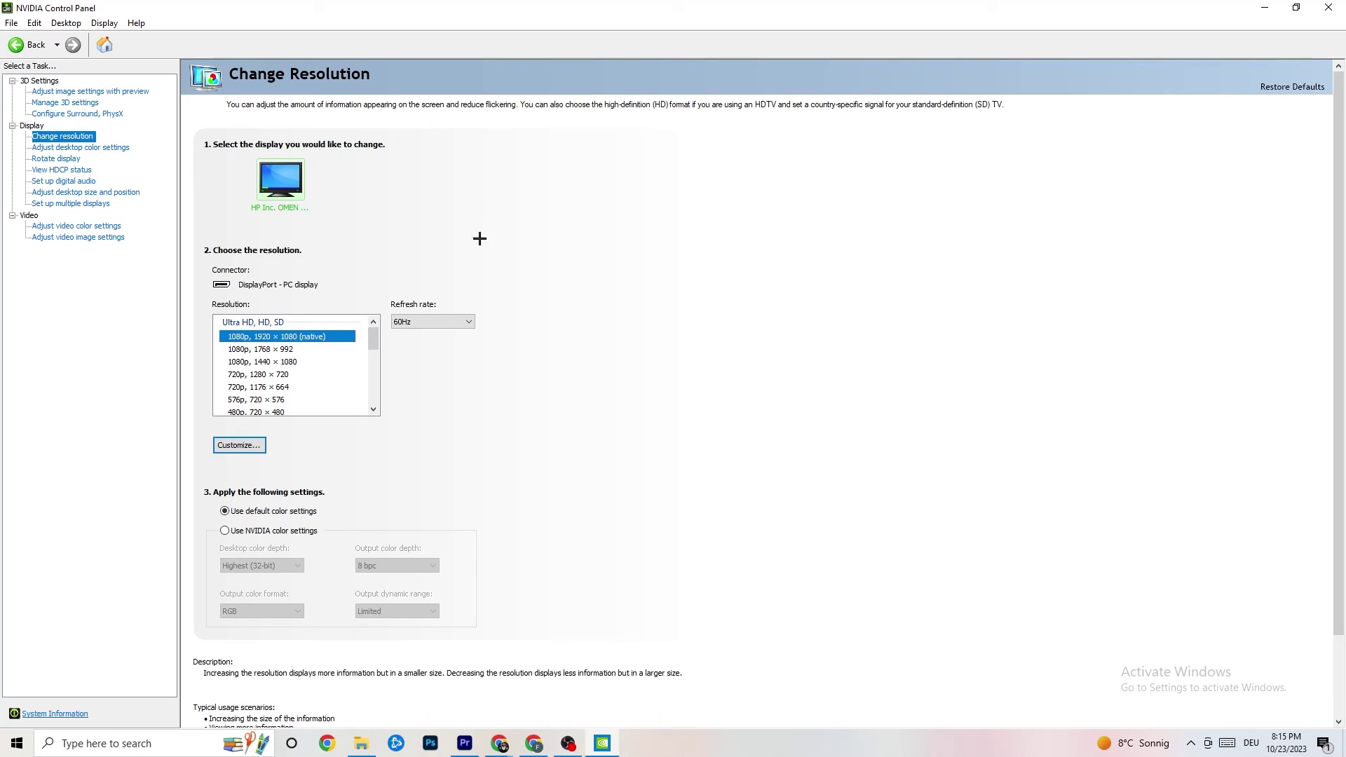
{"action": "key", "text": "alt+F4"}
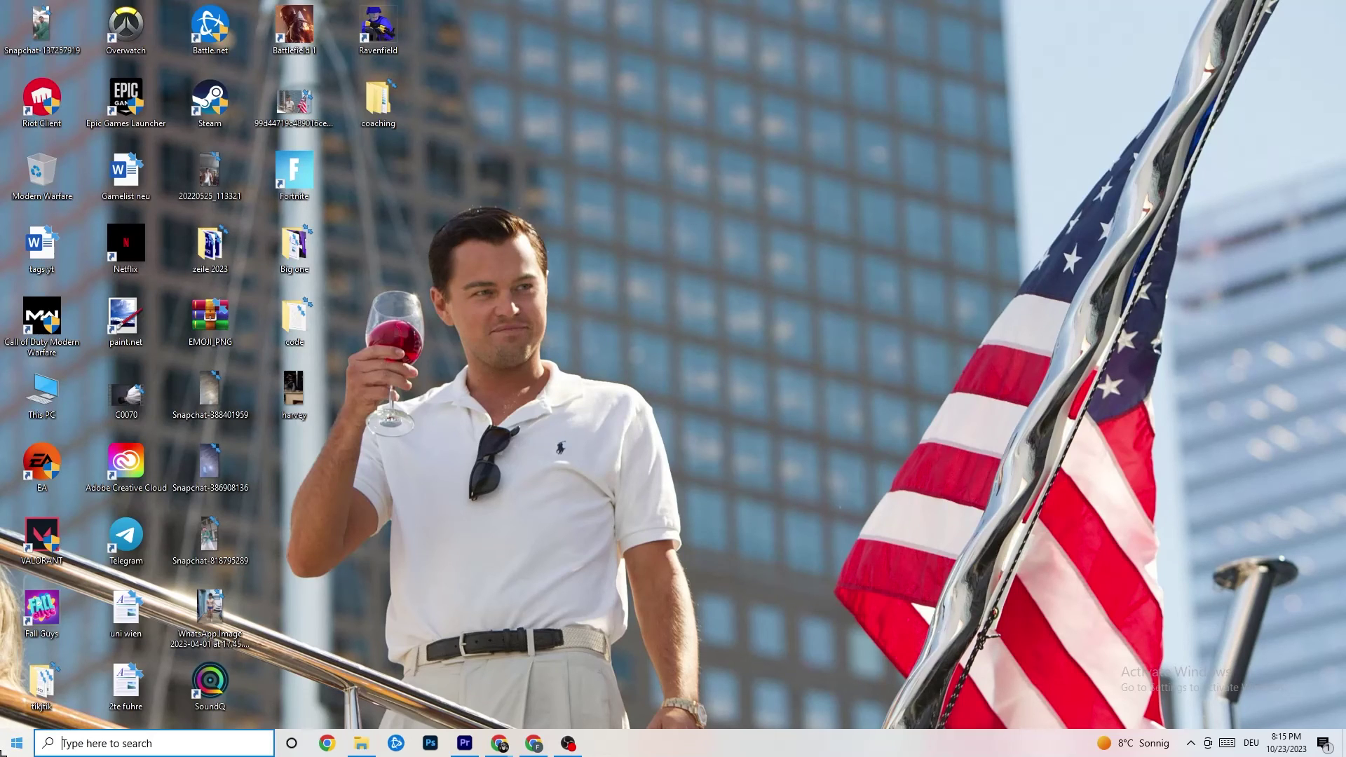
Step: View the restart and shutdown options in the Start menu and dismiss them without restarting the PC
{"action": "left_click", "coordinate": [17, 742]}
{"action": "mouse_move", "coordinate": [21, 710]}
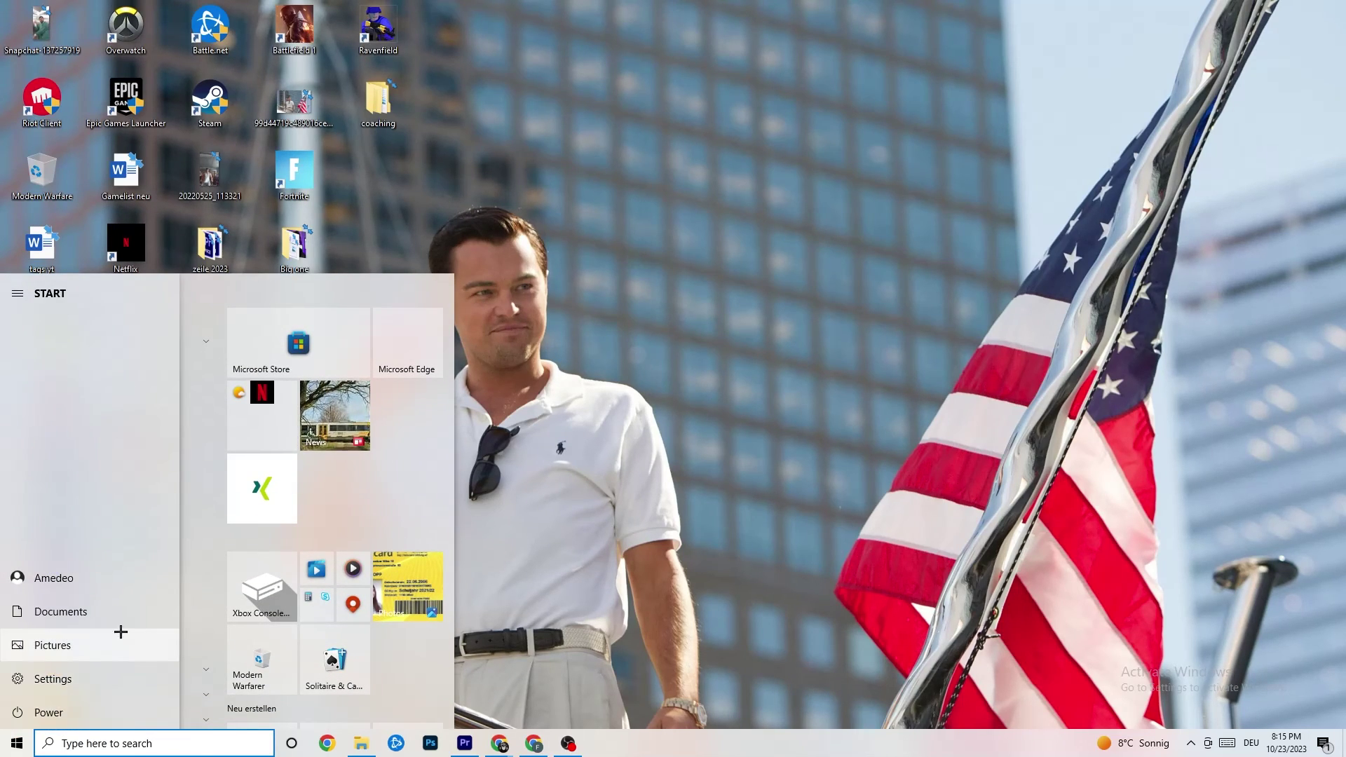
{"action": "left_click", "coordinate": [57, 711]}
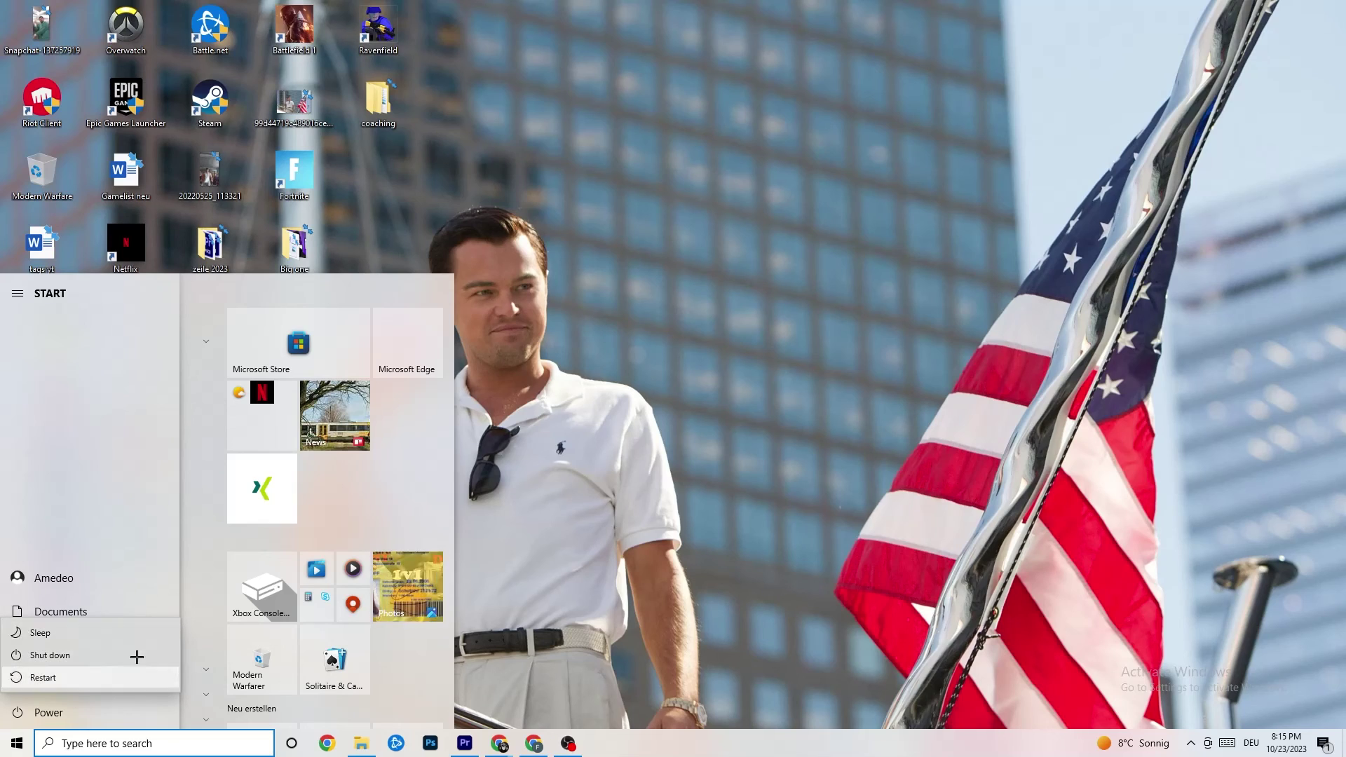
{"action": "left_click", "coordinate": [706, 137]}
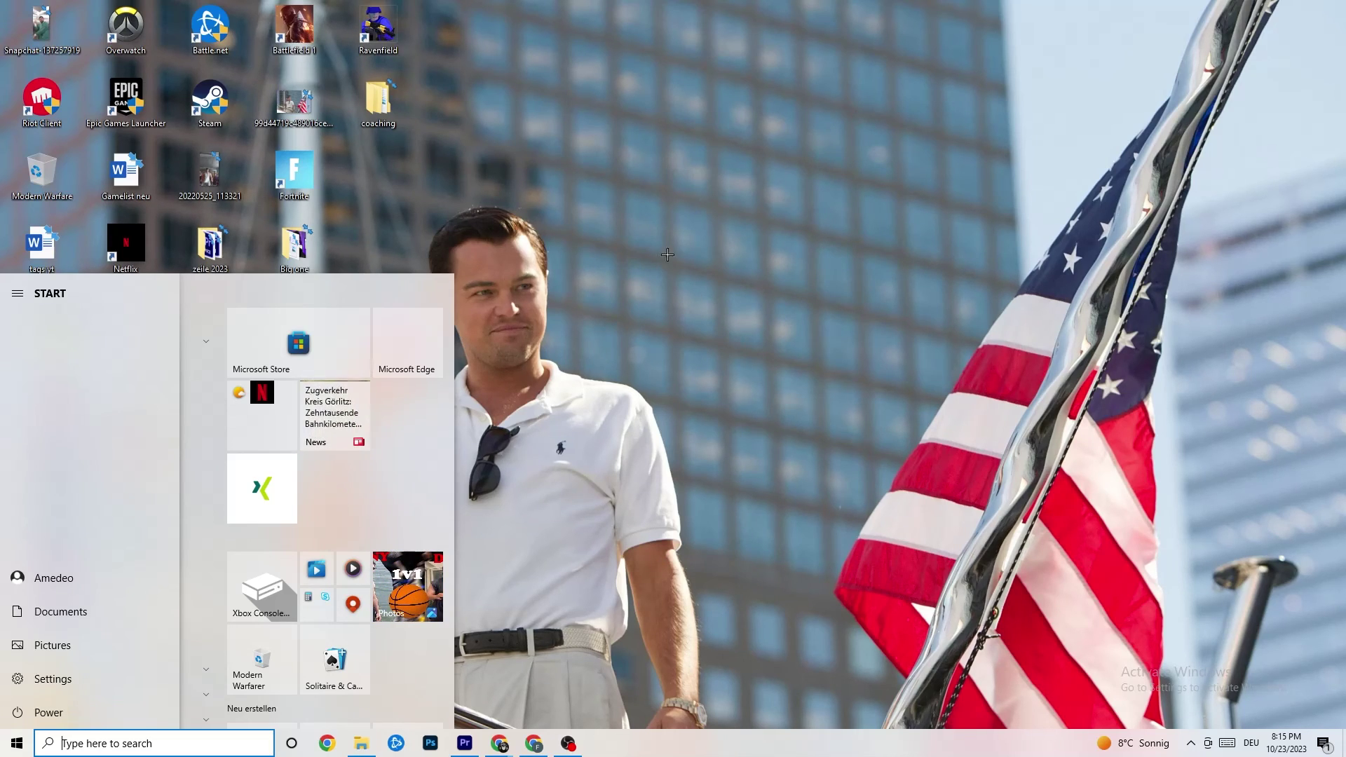
{"action": "left_click", "coordinate": [706, 137]}
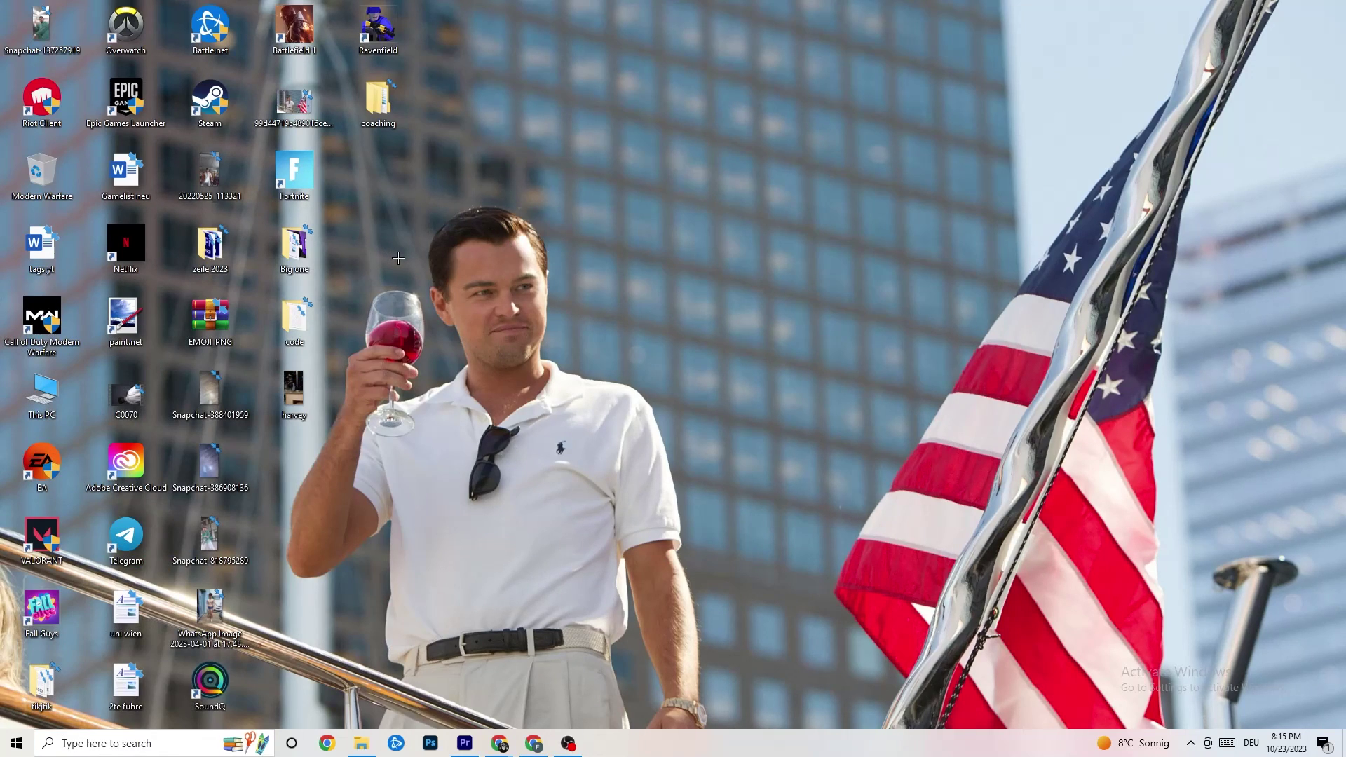